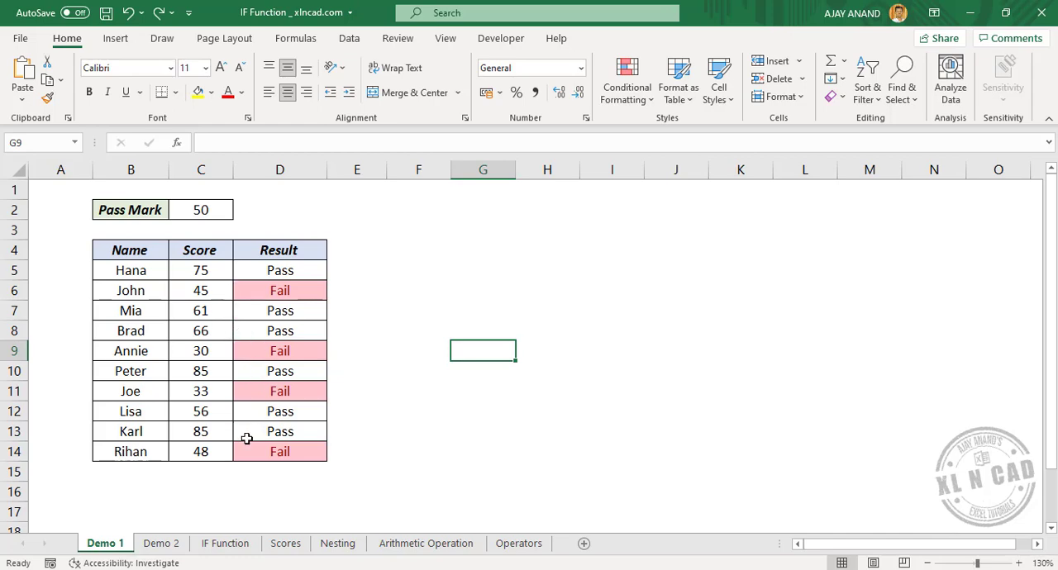
Step: Set the Pass Mark in cell C2 of the Demo 1 sheet to 70
{"action": "left_click", "coordinate": [217, 209]}
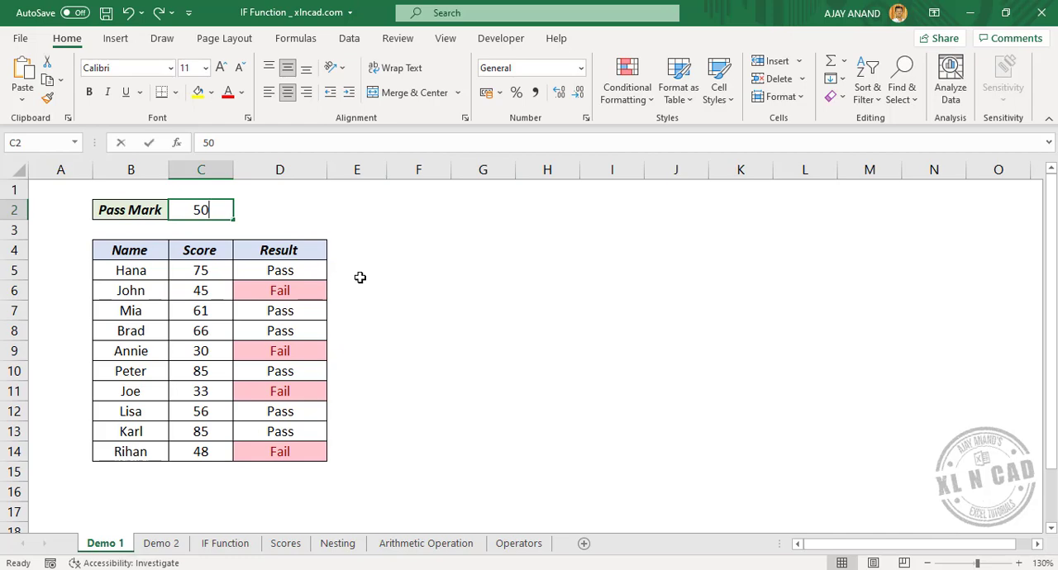
{"action": "type", "text": "70"}
{"action": "key", "text": "Return"}
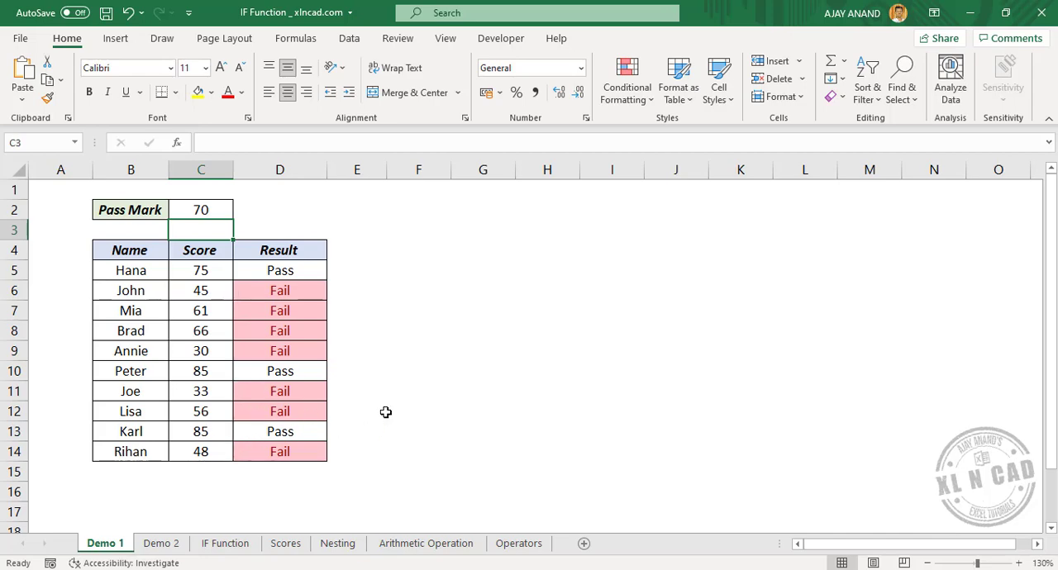
Step: On the IF Function sheet, begin an IF formula in cell E12 that tests whether C11 is greater than 100
{"action": "left_click", "coordinate": [157, 549]}
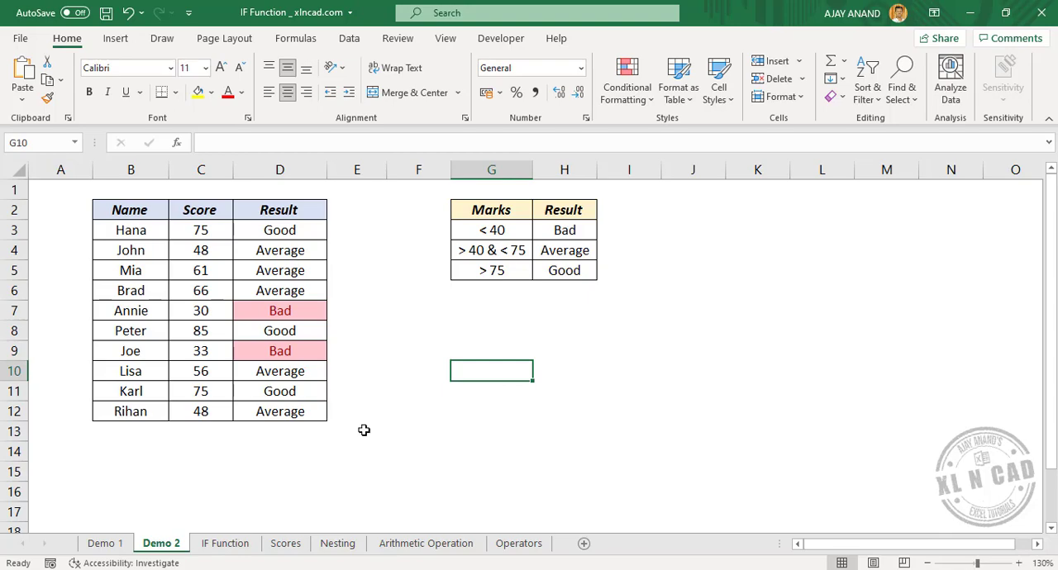
{"action": "left_click", "coordinate": [219, 544]}
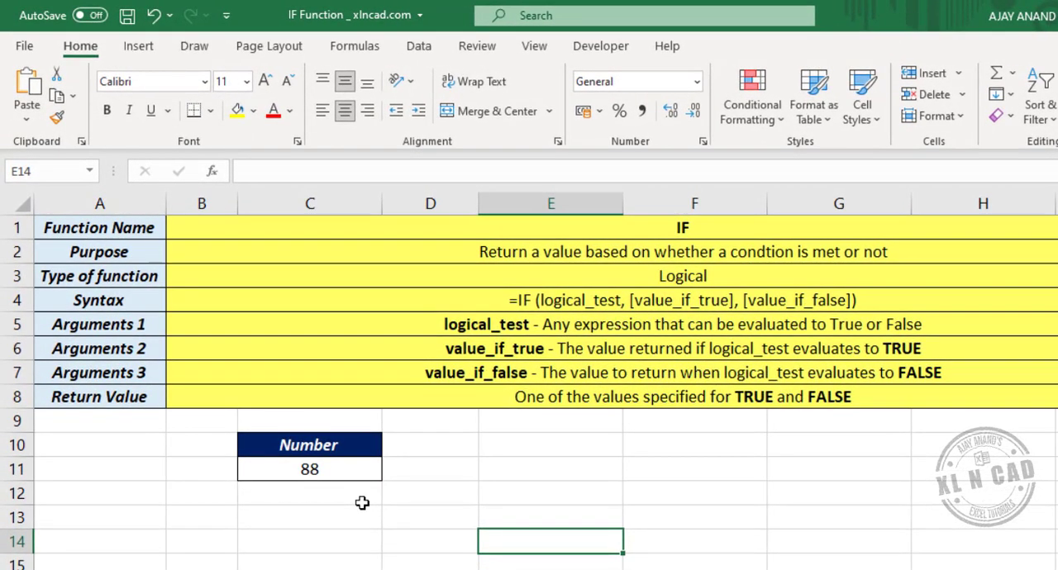
{"action": "left_click", "coordinate": [547, 491]}
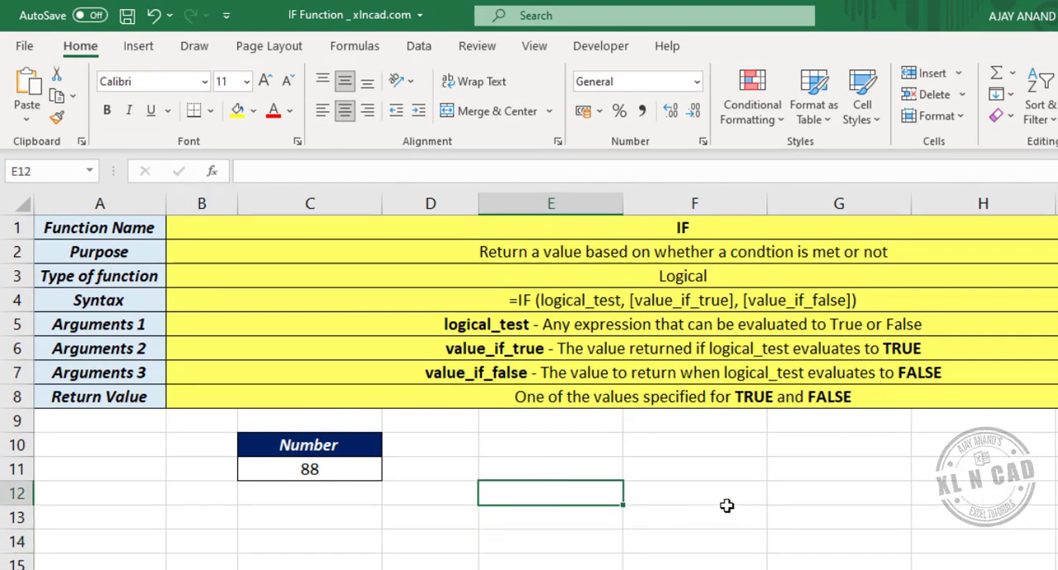
{"action": "left_click", "coordinate": [306, 173]}
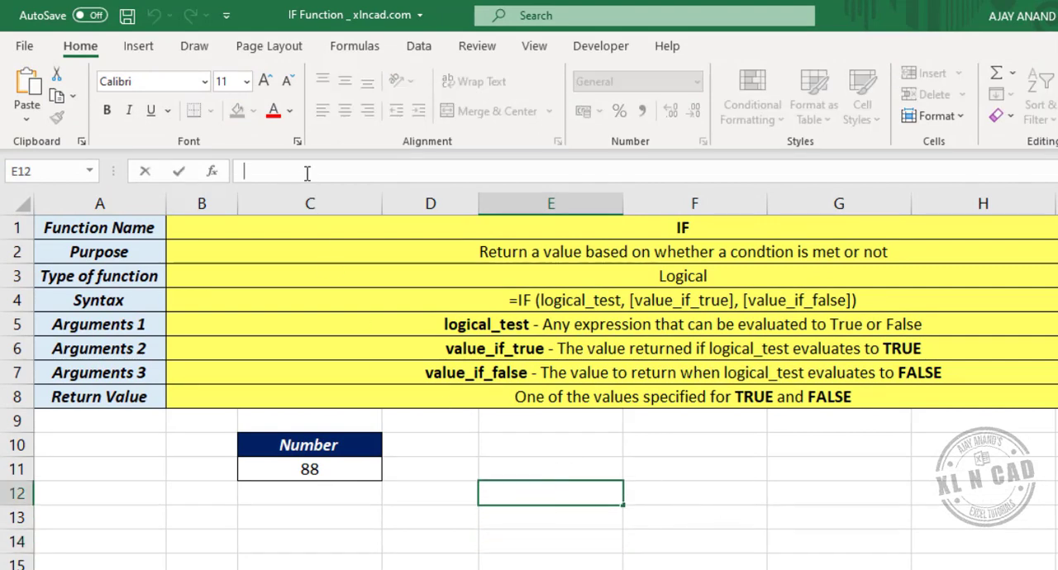
{"action": "type", "text": "="}
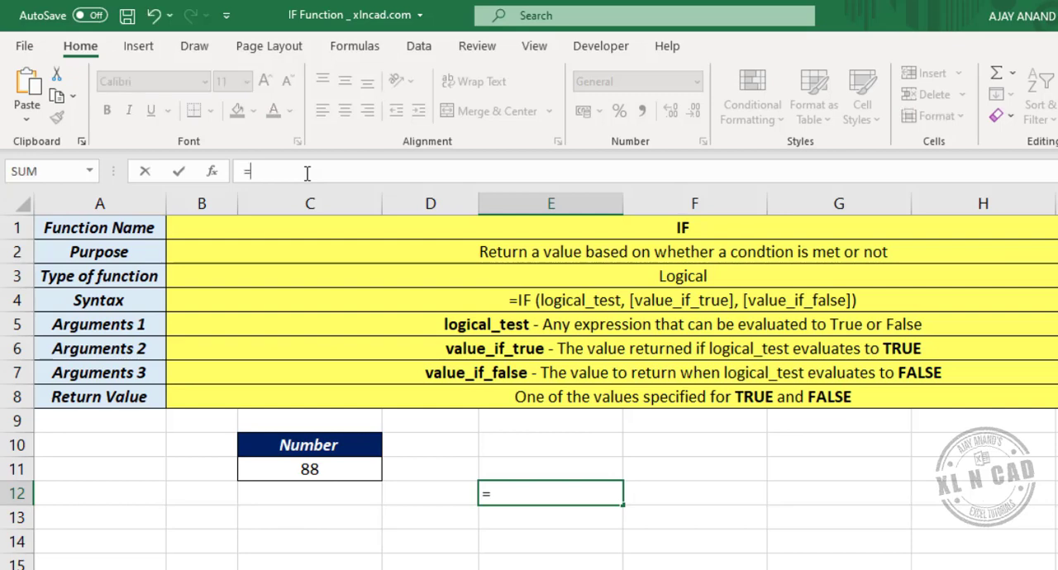
{"action": "type", "text": "IF("}
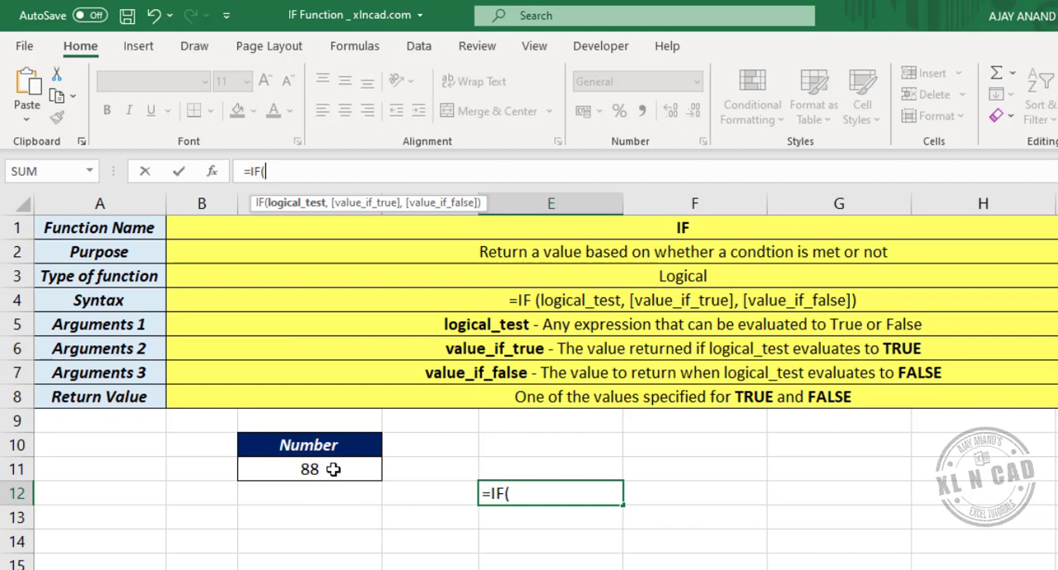
{"action": "left_click", "coordinate": [333, 468]}
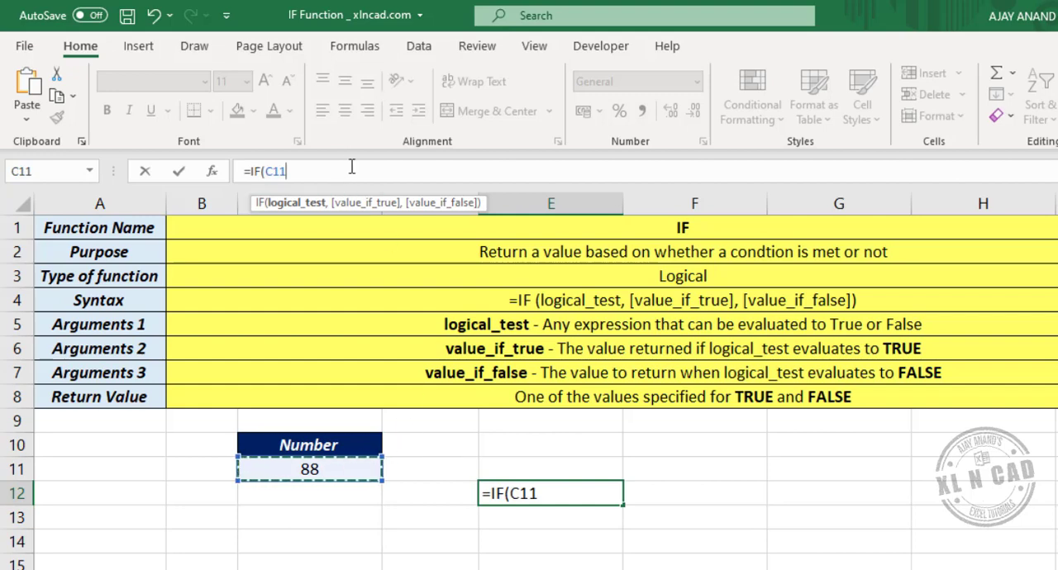
{"action": "type", "text": ">"}
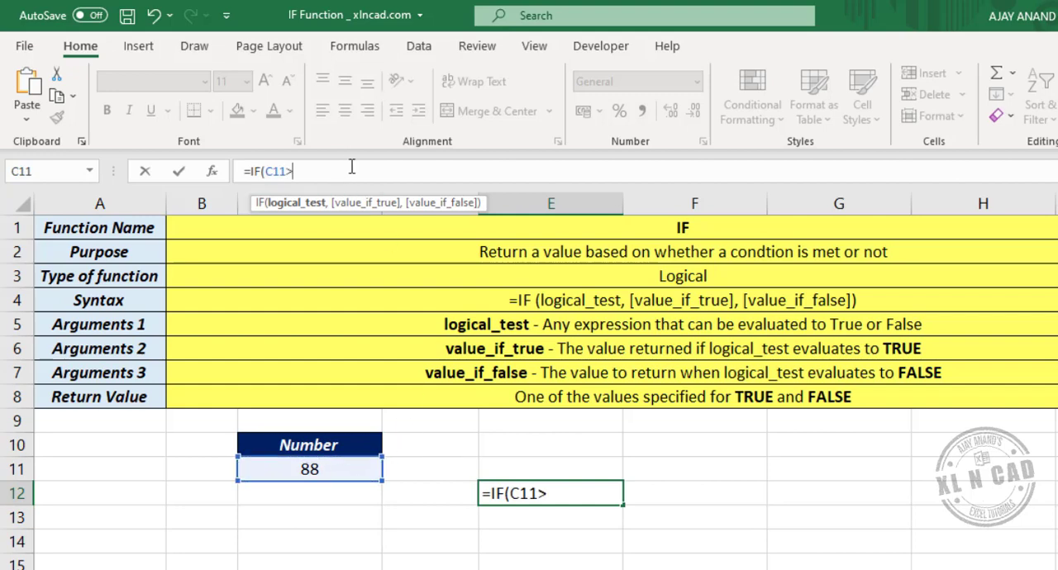
{"action": "type", "text": "100"}
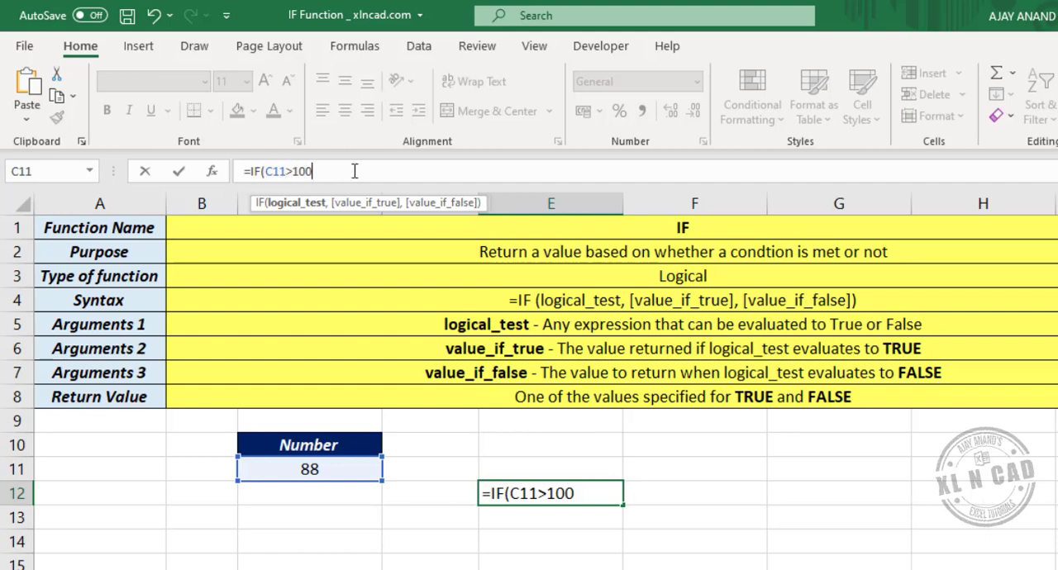
Step: Complete the IF formula in E12 so it returns "Yes" when true and "No" when false
{"action": "type", "text": ",\"Yes"}
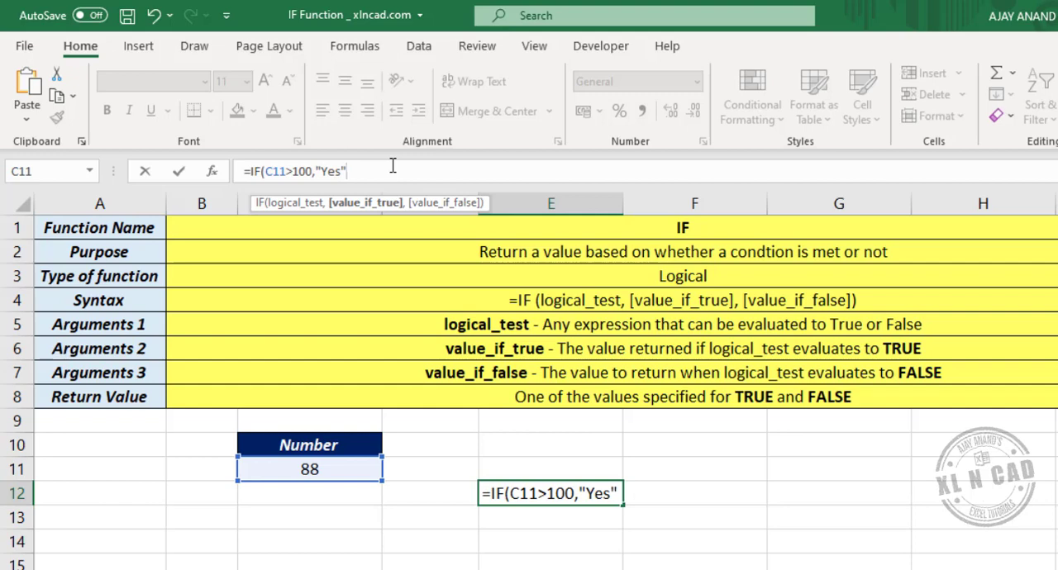
{"action": "type", "text": ","}
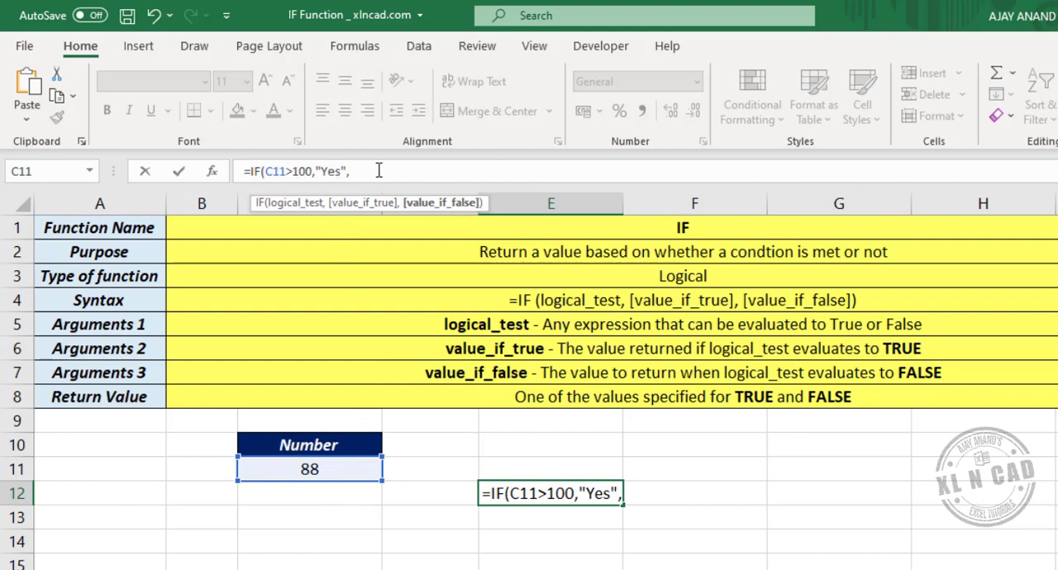
{"action": "type", "text": "\""}
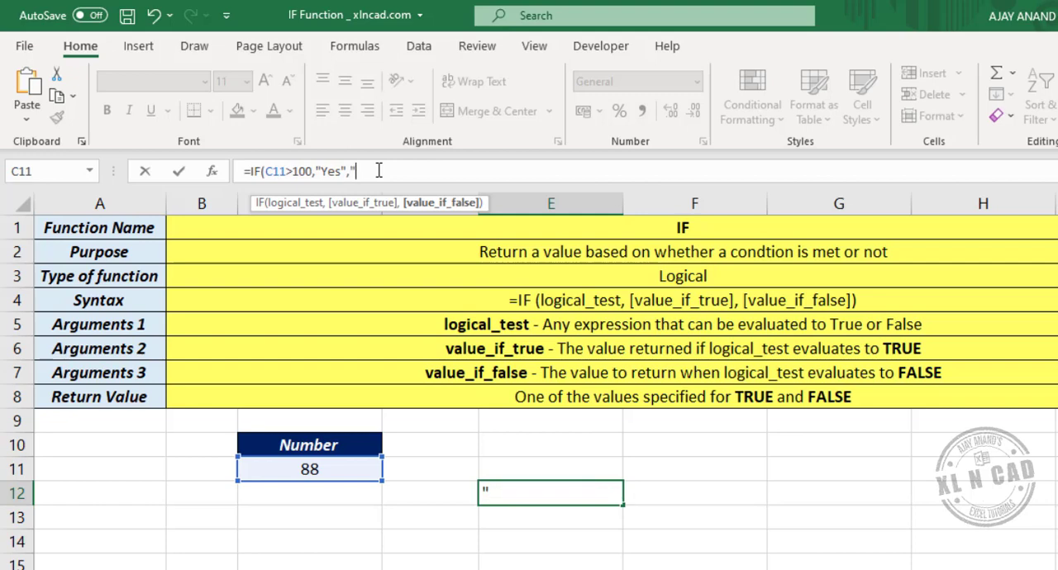
{"action": "type", "text": "No\")"}
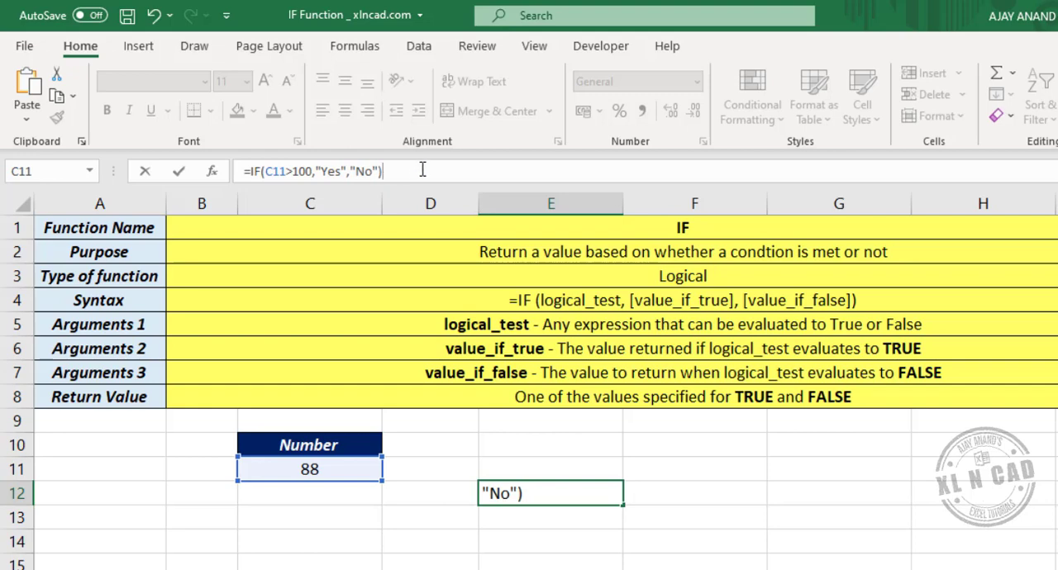
{"action": "key", "text": "Return"}
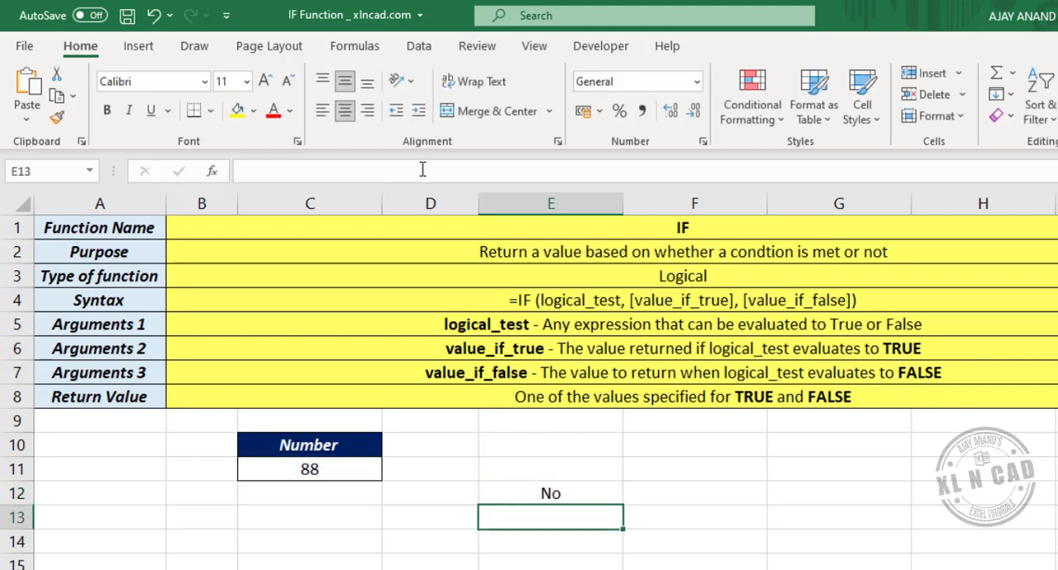
Step: Change the number in C11 to 145 and check the IF formula's result in E12
{"action": "left_click", "coordinate": [569, 490]}
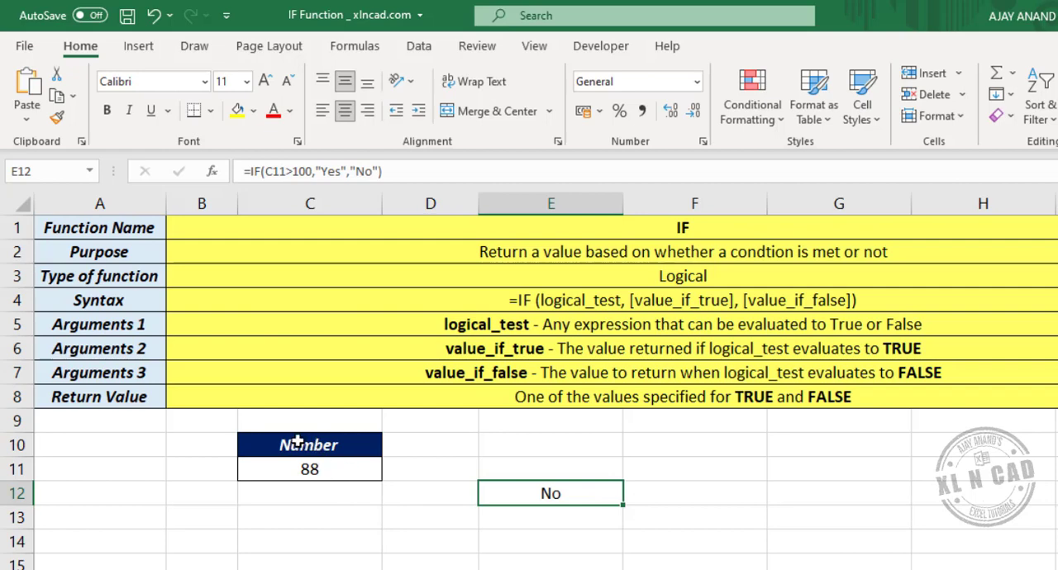
{"action": "left_click", "coordinate": [348, 472]}
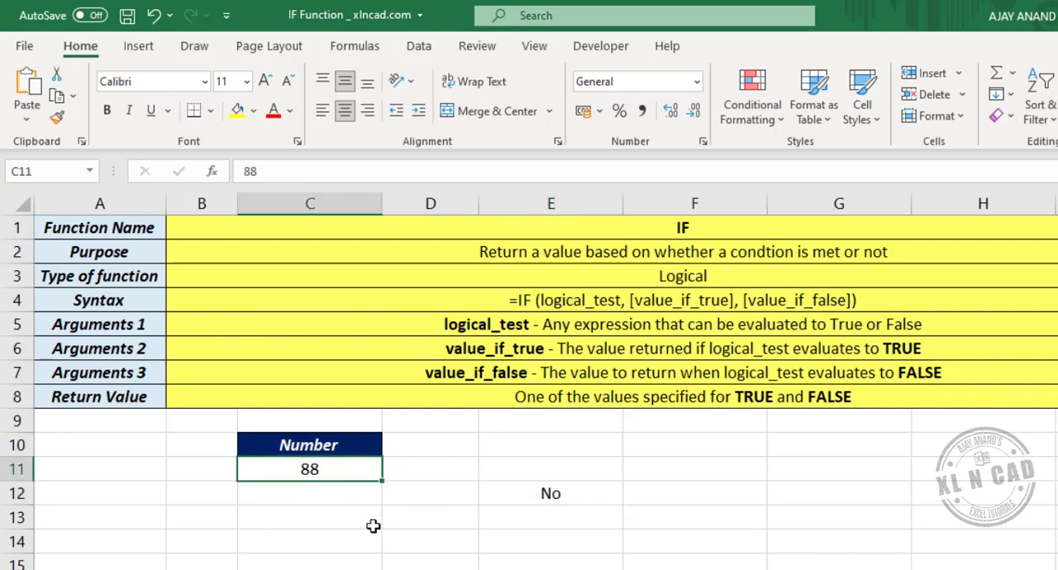
{"action": "type", "text": "145"}
{"action": "key", "text": "Return"}
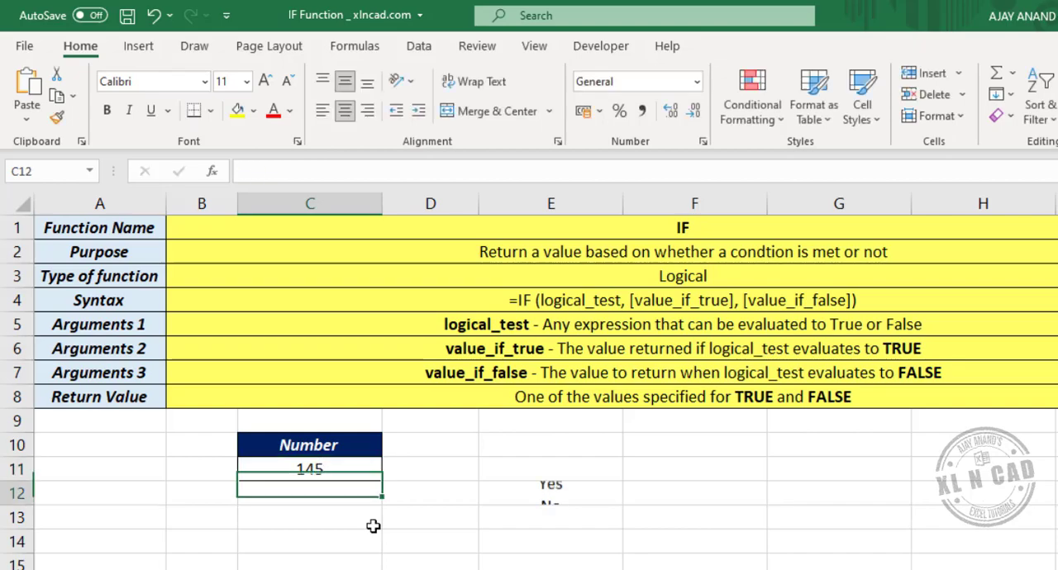
{"action": "left_click", "coordinate": [578, 493]}
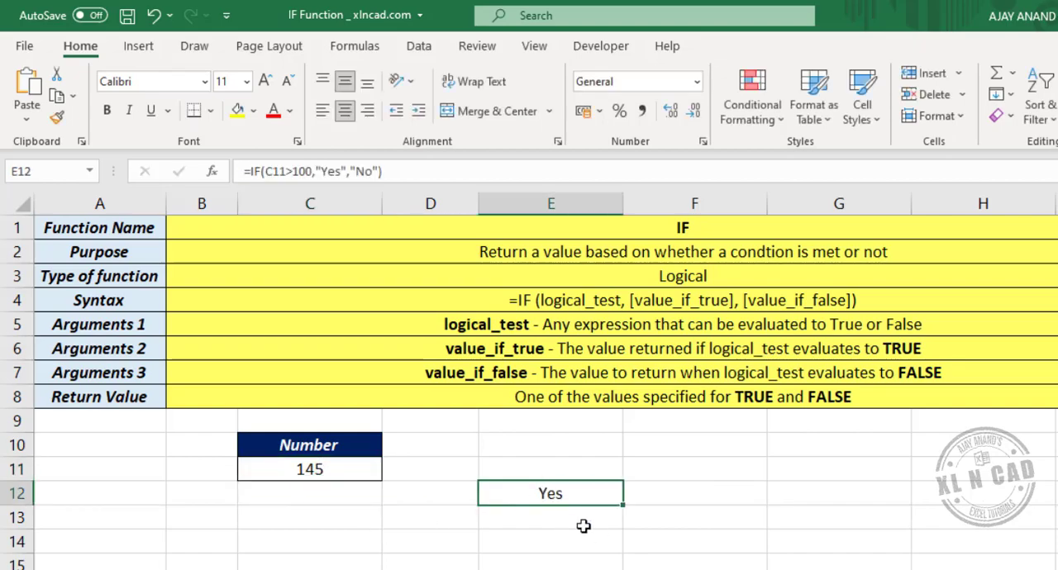
Step: Change the number in C11 to 66 and check the result in E12 again
{"action": "left_click", "coordinate": [308, 469]}
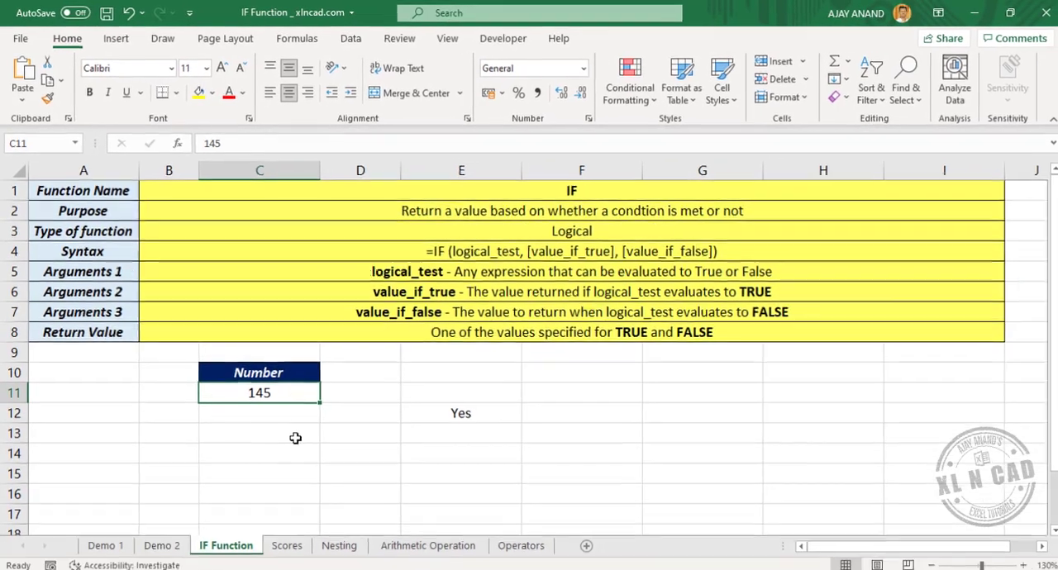
{"action": "type", "text": "66"}
{"action": "key", "text": "Return"}
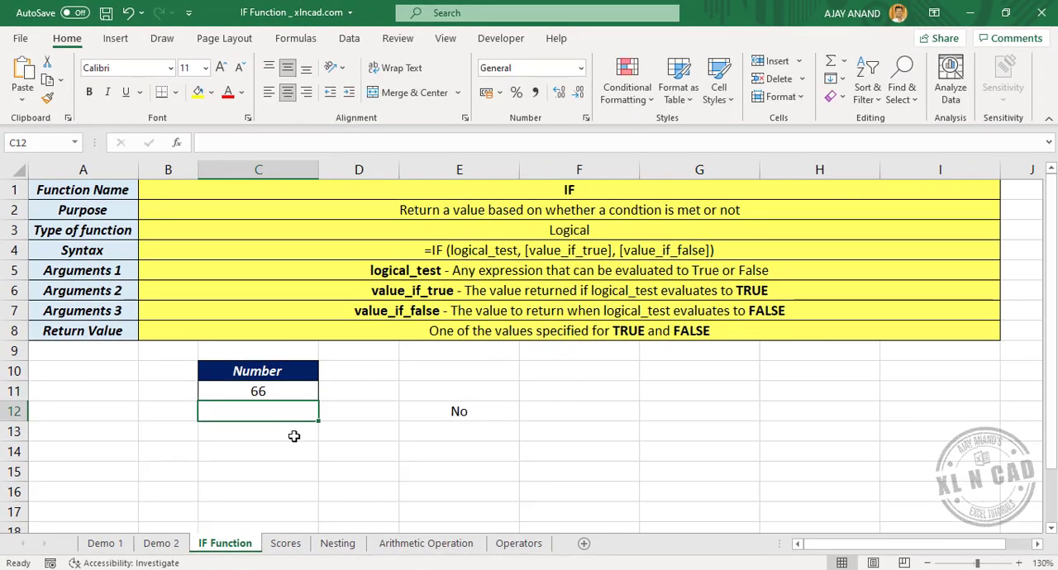
{"action": "left_click", "coordinate": [481, 410]}
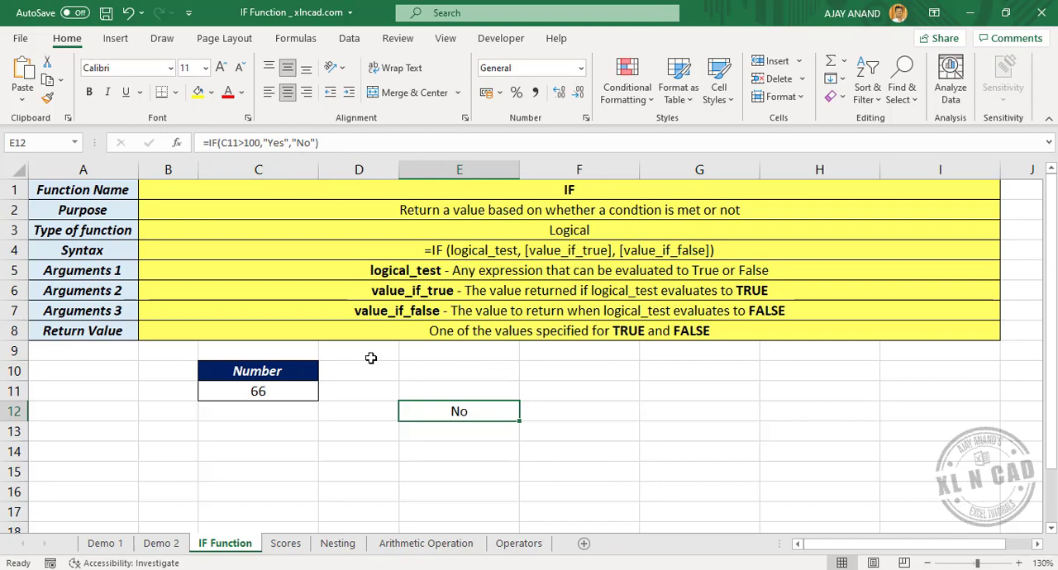
Step: On the Scores sheet, begin an IF formula in cell D5 that tests whether the score in C5 is greater than 50
{"action": "left_click", "coordinate": [285, 544]}
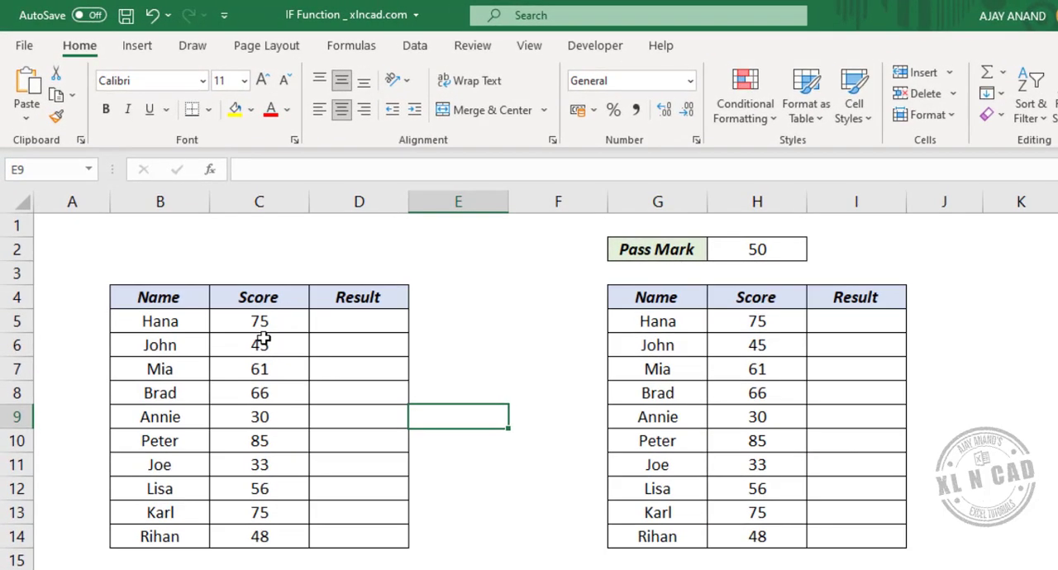
{"action": "left_click", "coordinate": [374, 326]}
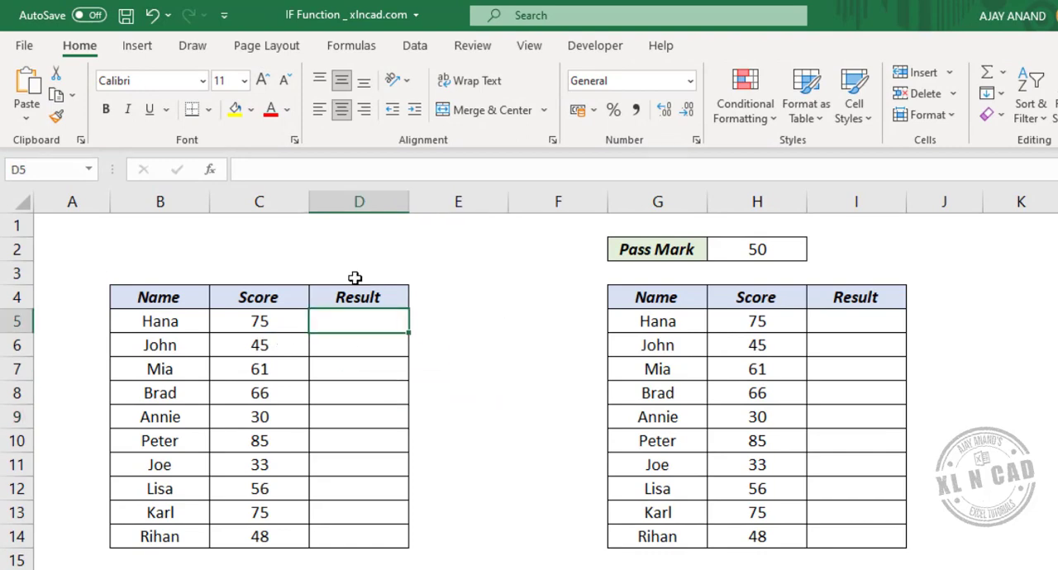
{"action": "left_click", "coordinate": [288, 167]}
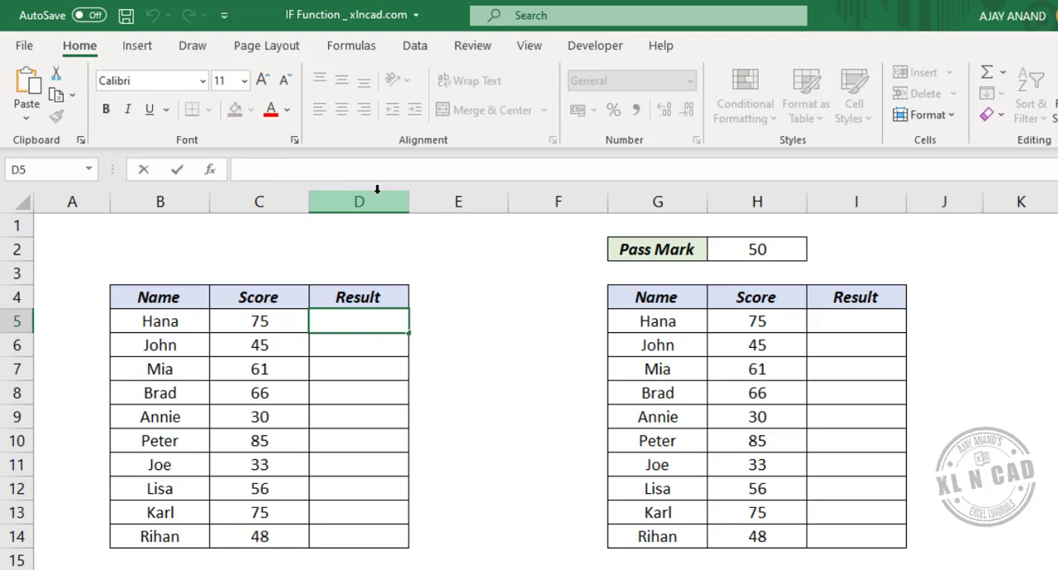
{"action": "type", "text": "="}
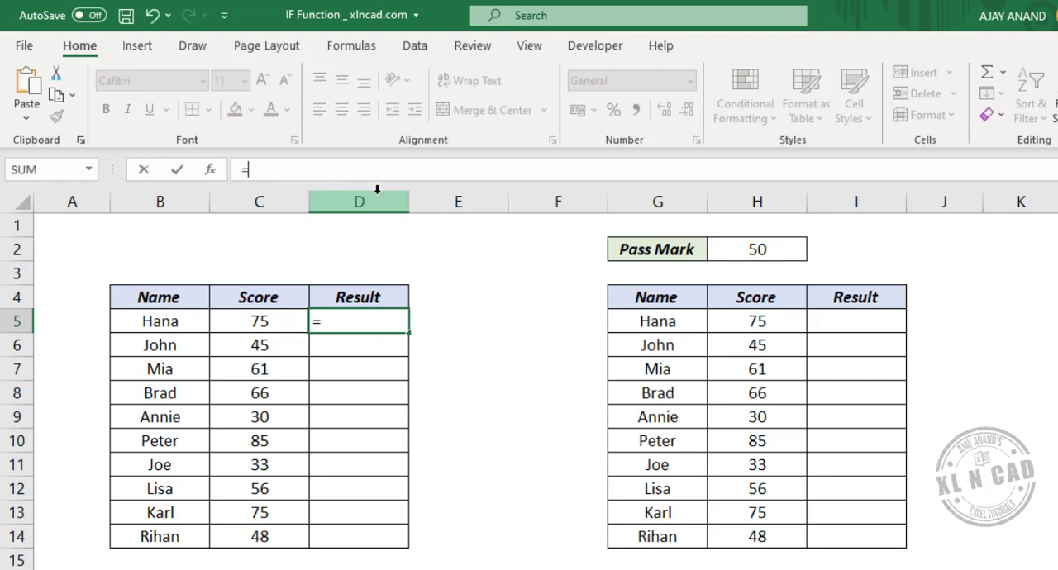
{"action": "type", "text": "IF"}
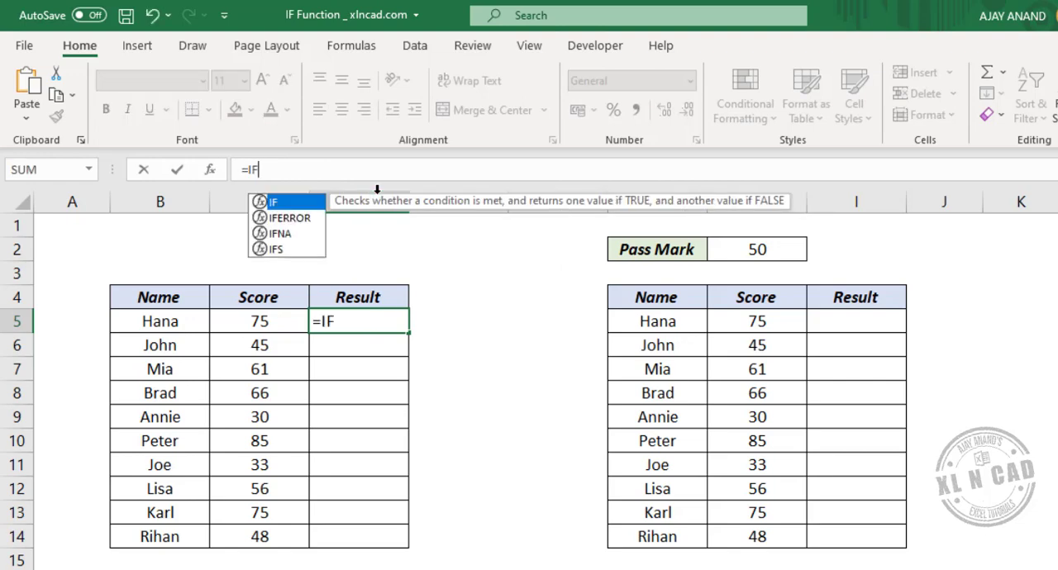
{"action": "type", "text": "("}
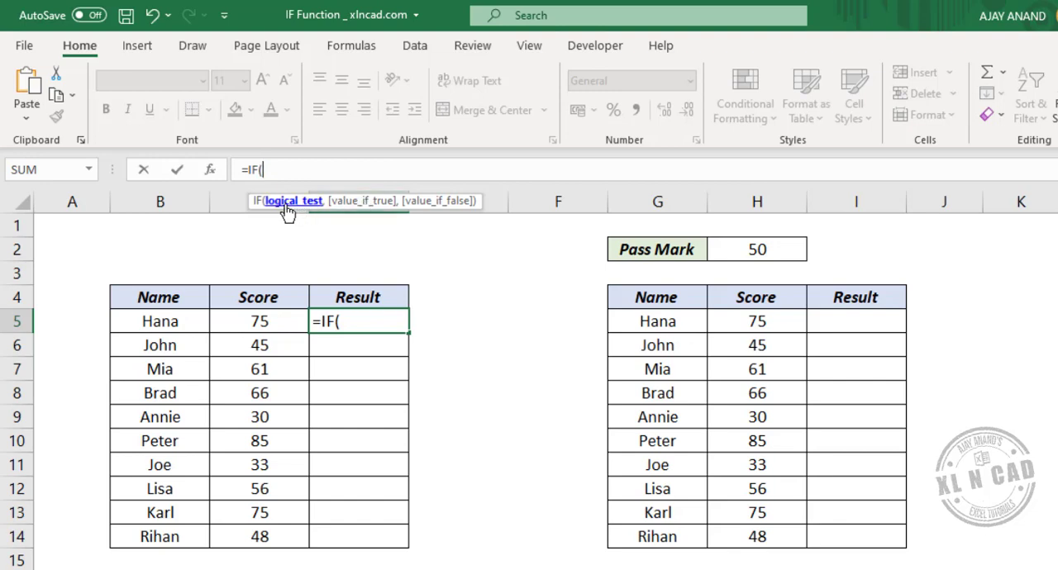
{"action": "left_click", "coordinate": [262, 322]}
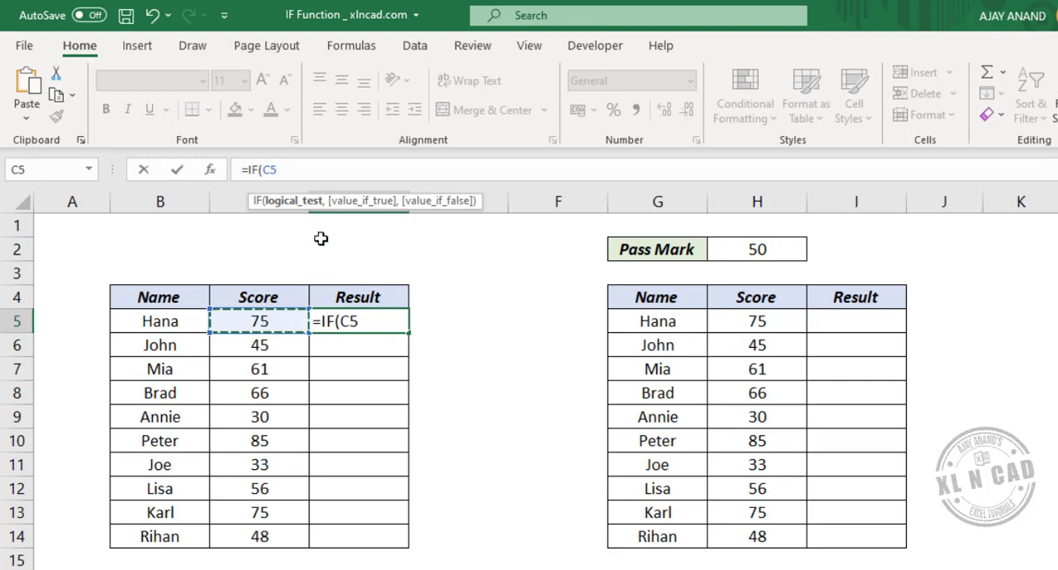
{"action": "type", "text": ">"}
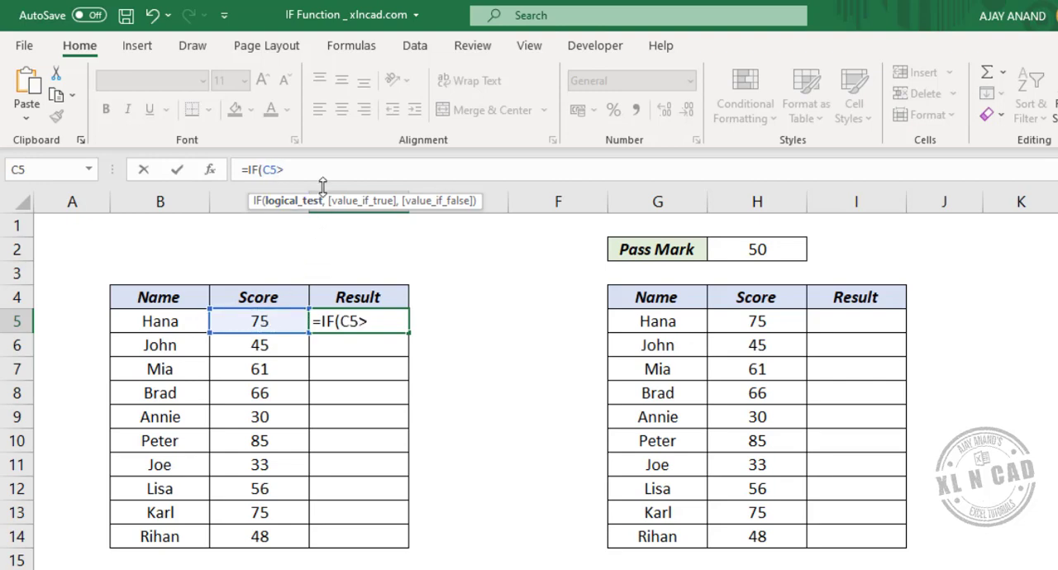
{"action": "type", "text": "50,"}
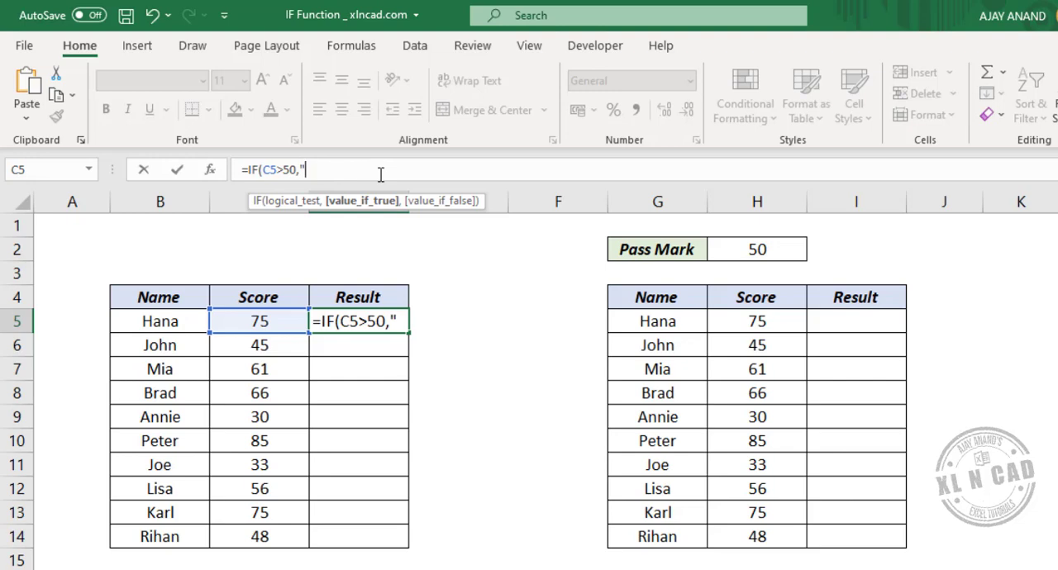
Step: Complete the IF formula in D5 so it returns "Pass" when true and "Fail" when false
{"action": "type", "text": "Pass"}
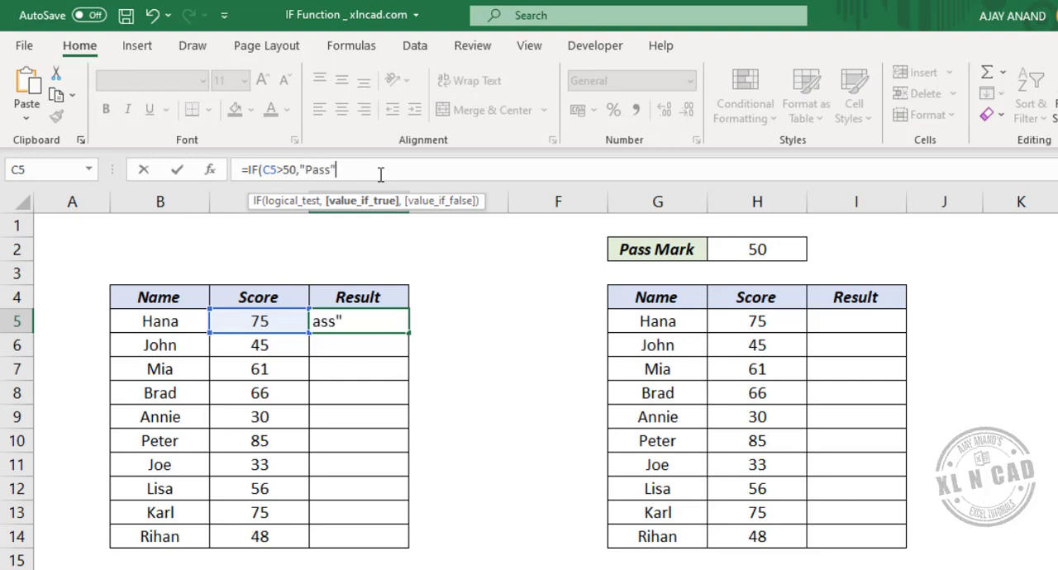
{"action": "type", "text": "\","}
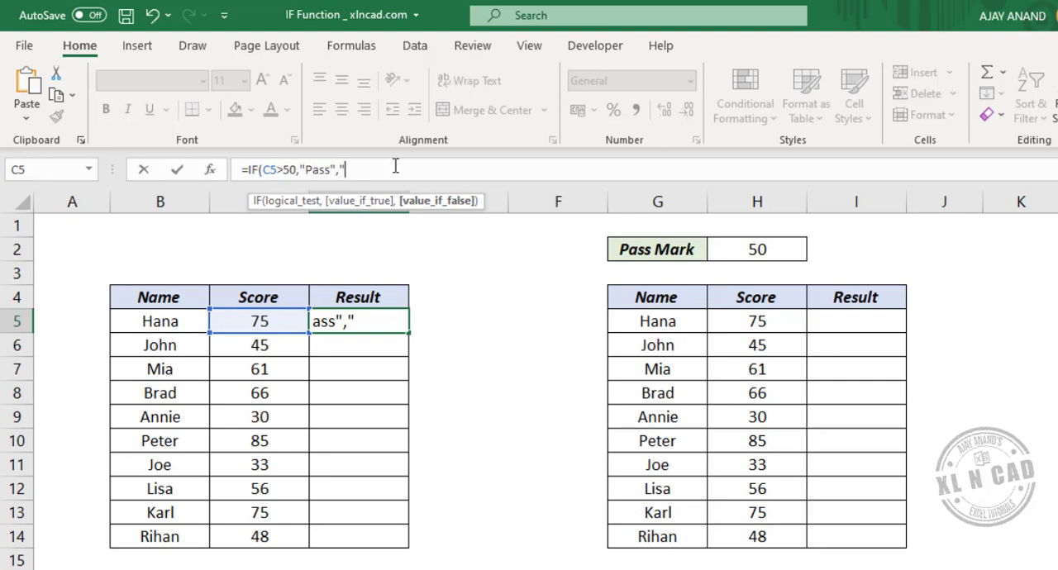
{"action": "type", "text": "Fail\")"}
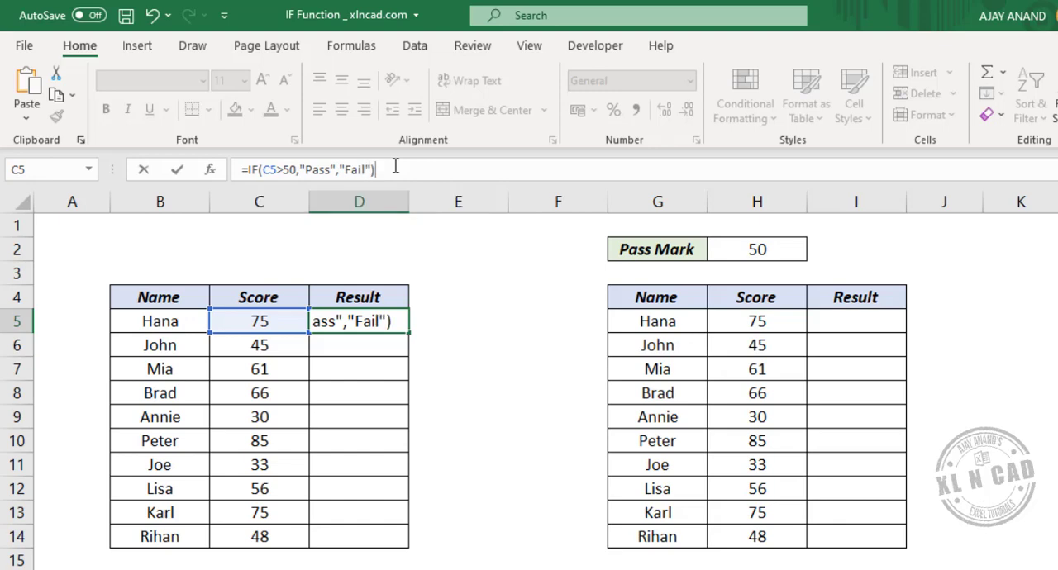
{"action": "key", "text": "Return"}
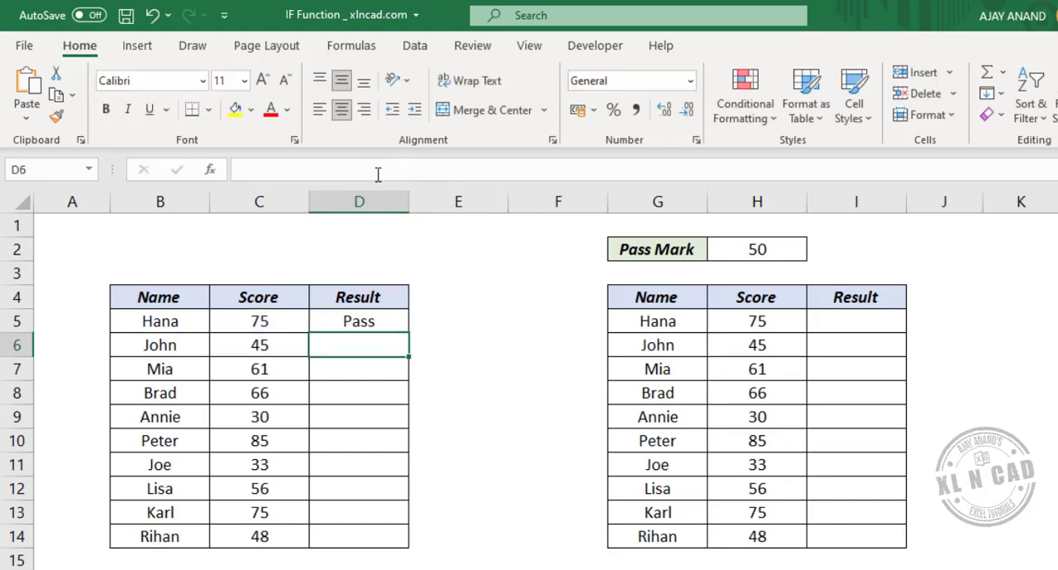
{"action": "left_click", "coordinate": [374, 326]}
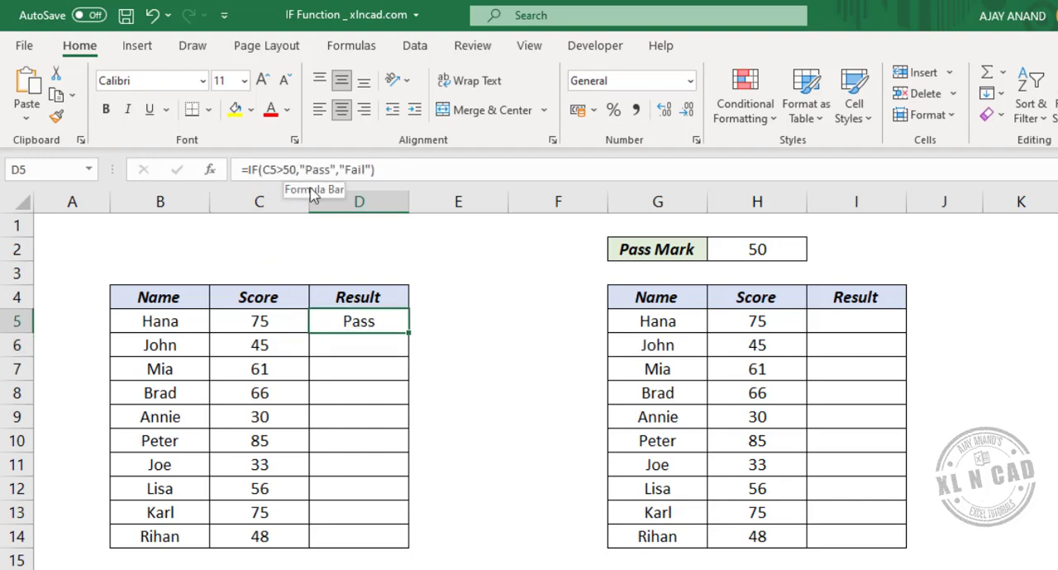
Step: Change the score in C5 to 45 to test the formula in D5
{"action": "left_click", "coordinate": [283, 326]}
{"action": "key", "text": "F2"}
{"action": "key", "text": "BackSpace"}
{"action": "key", "text": "BackSpace"}
{"action": "type", "text": "45"}
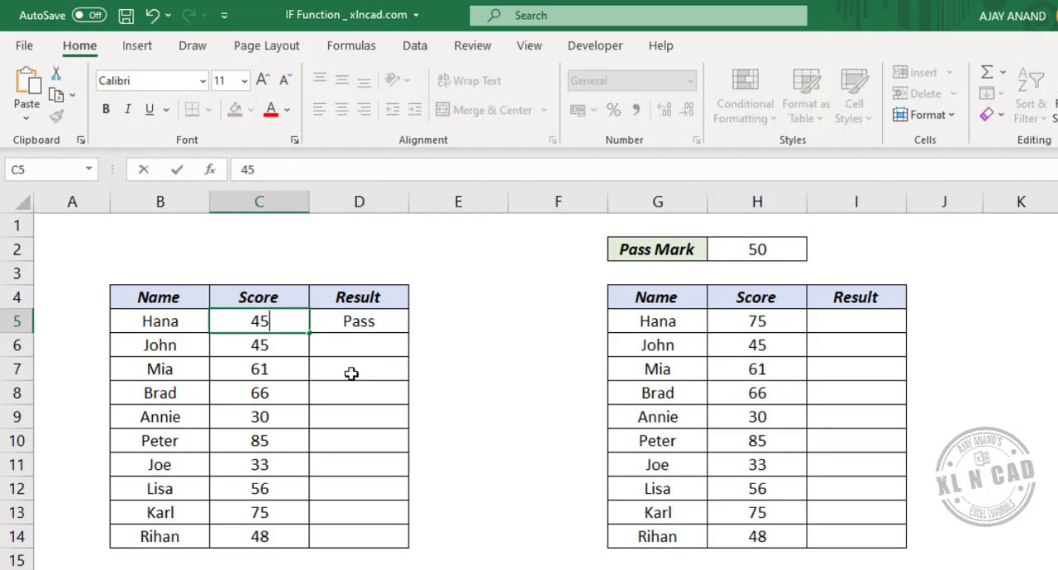
{"action": "key", "text": "Return"}
Step: Copy the IF formula from D5 down to D14 and check the results against the scores
{"action": "left_click", "coordinate": [360, 322]}
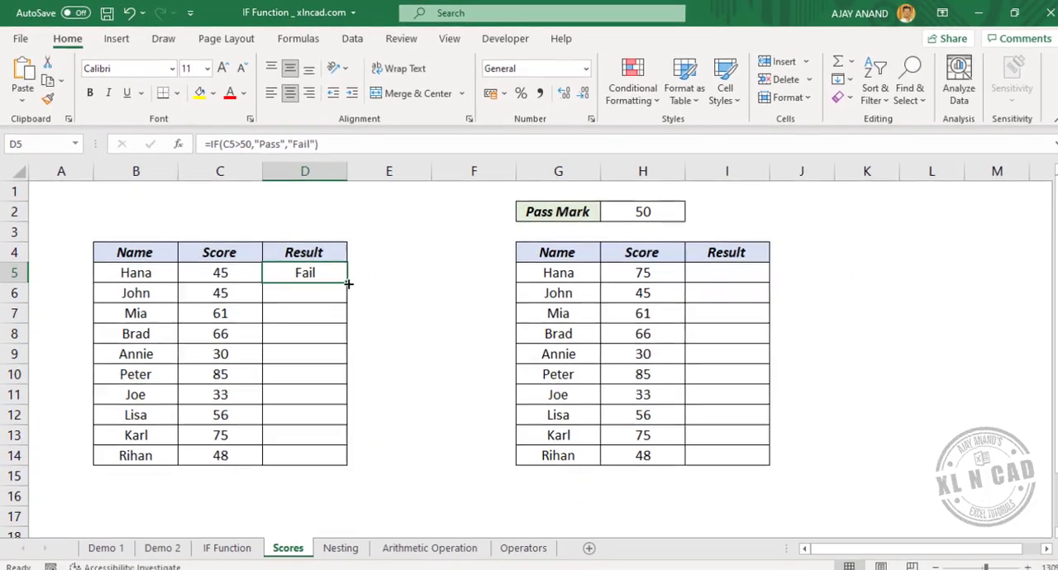
{"action": "left_click_drag", "start_coordinate": [345, 281], "coordinate": [343, 460]}
{"action": "left_click", "coordinate": [231, 310]}
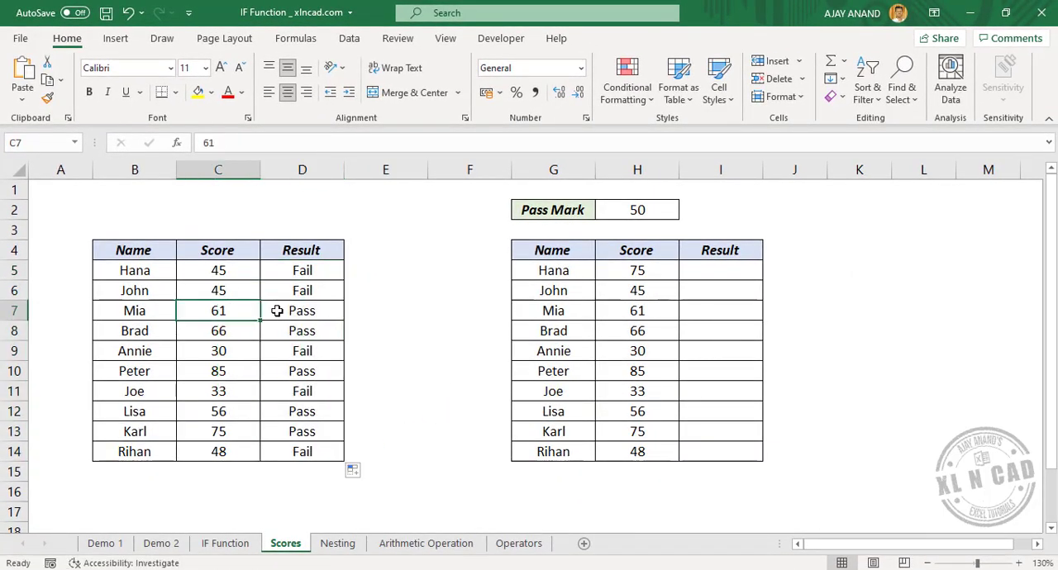
{"action": "left_click", "coordinate": [289, 320]}
{"action": "left_click", "coordinate": [290, 348]}
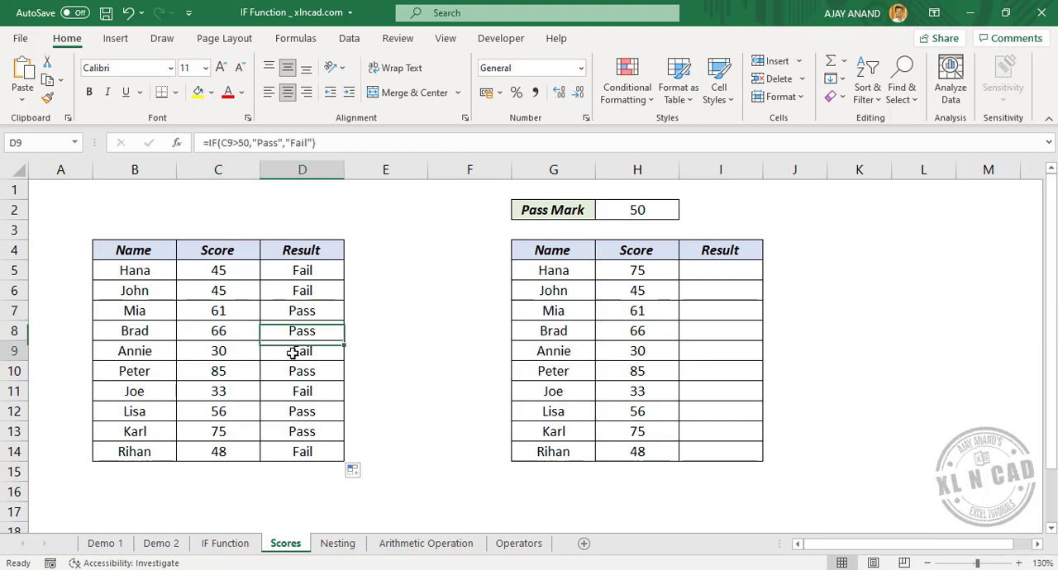
{"action": "left_click", "coordinate": [308, 392]}
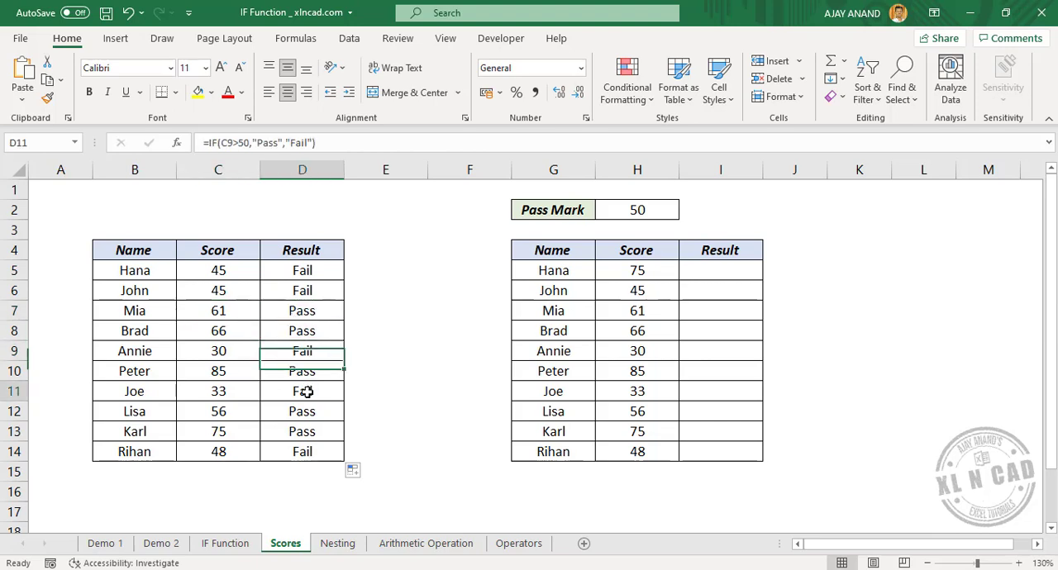
{"action": "left_click_drag", "start_coordinate": [283, 451], "coordinate": [243, 451]}
{"action": "left_click", "coordinate": [274, 406]}
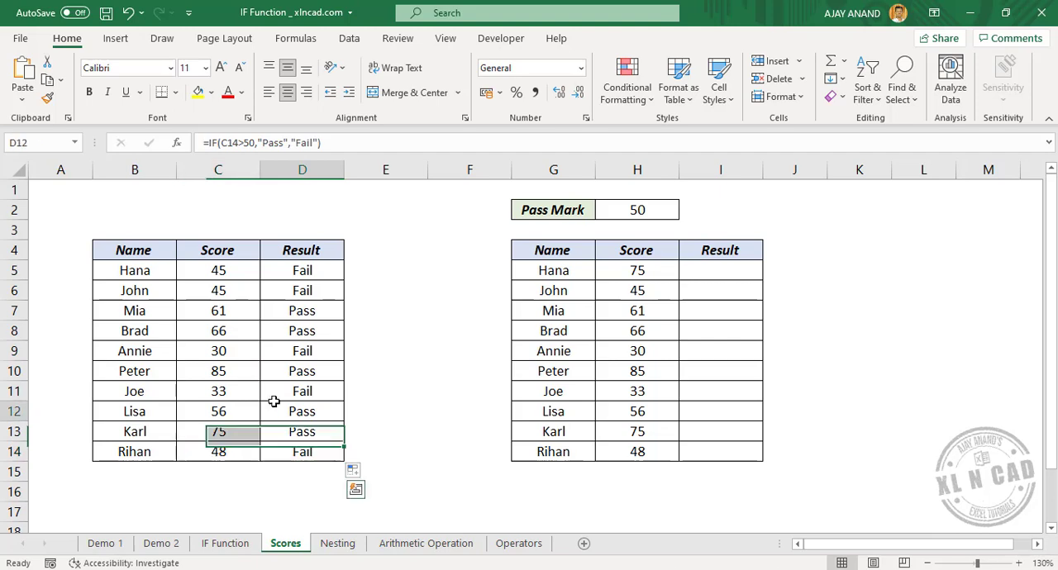
{"action": "left_click", "coordinate": [315, 270]}
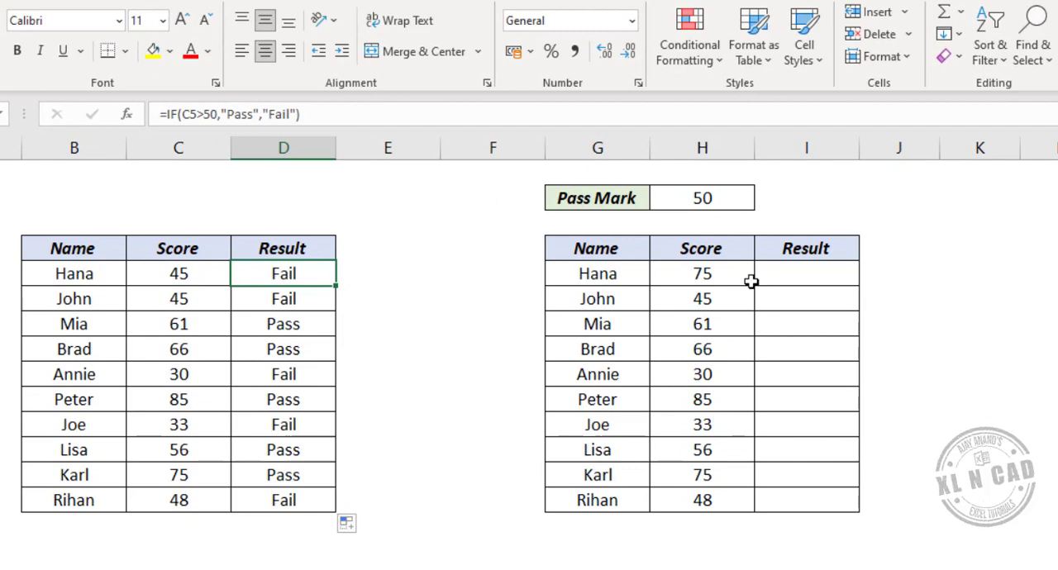
Step: Begin an IF formula in I5 that tests whether H5 is greater than the pass mark, using the absolute reference $H$2
{"action": "left_click", "coordinate": [814, 273]}
{"action": "left_click", "coordinate": [274, 120]}
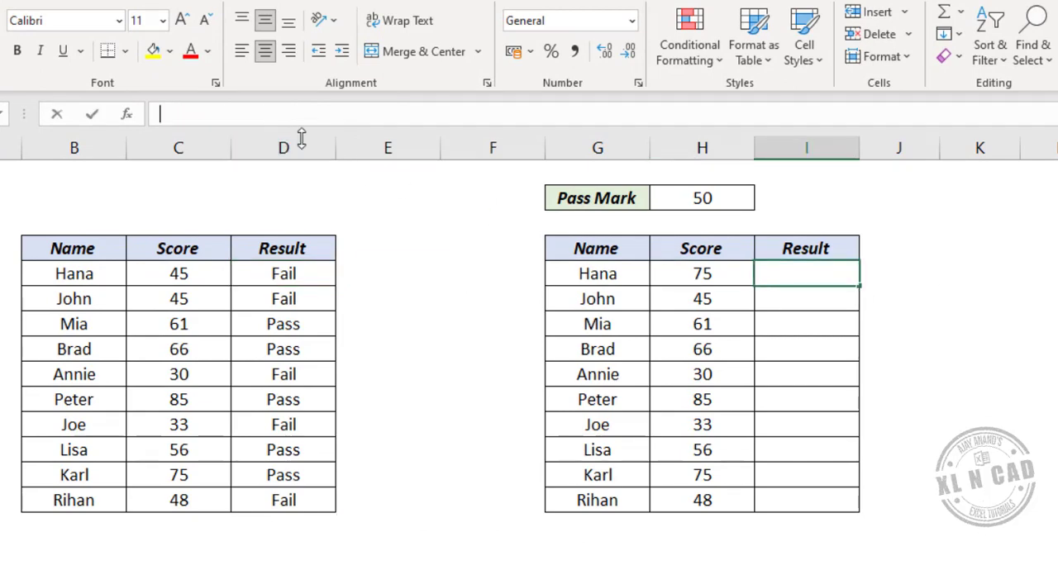
{"action": "type", "text": "="}
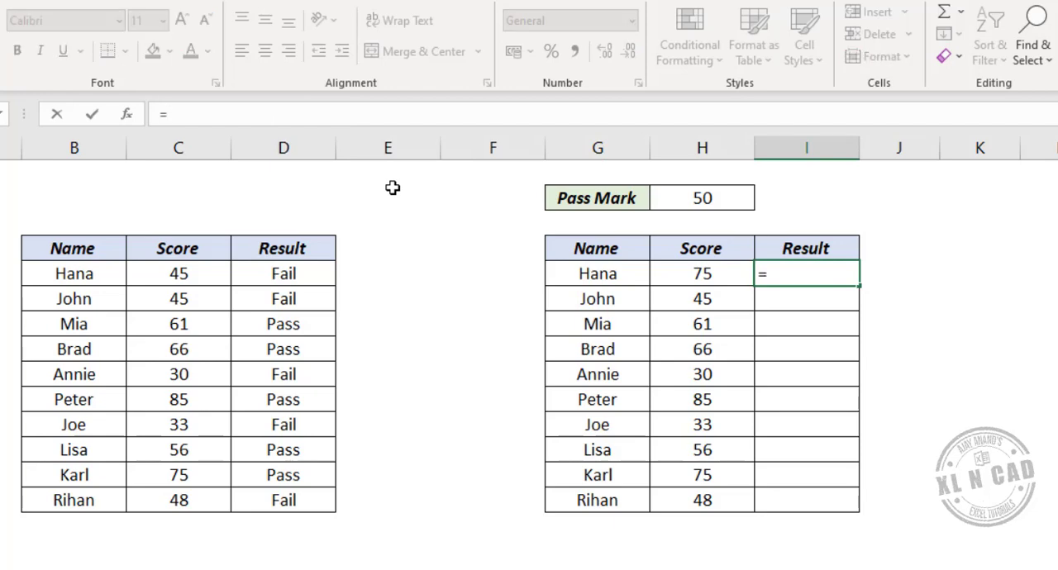
{"action": "type", "text": "IF"}
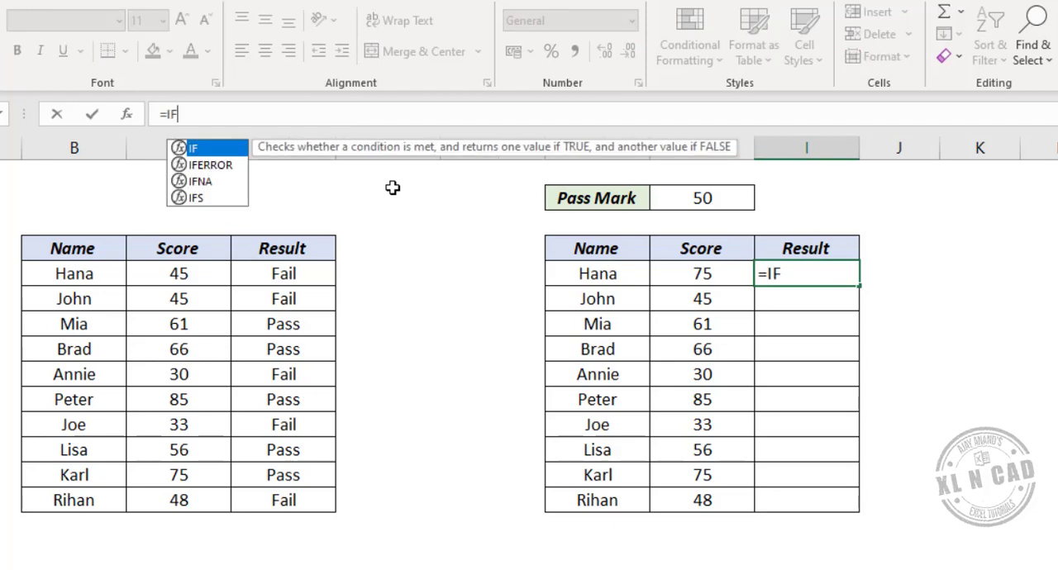
{"action": "type", "text": "("}
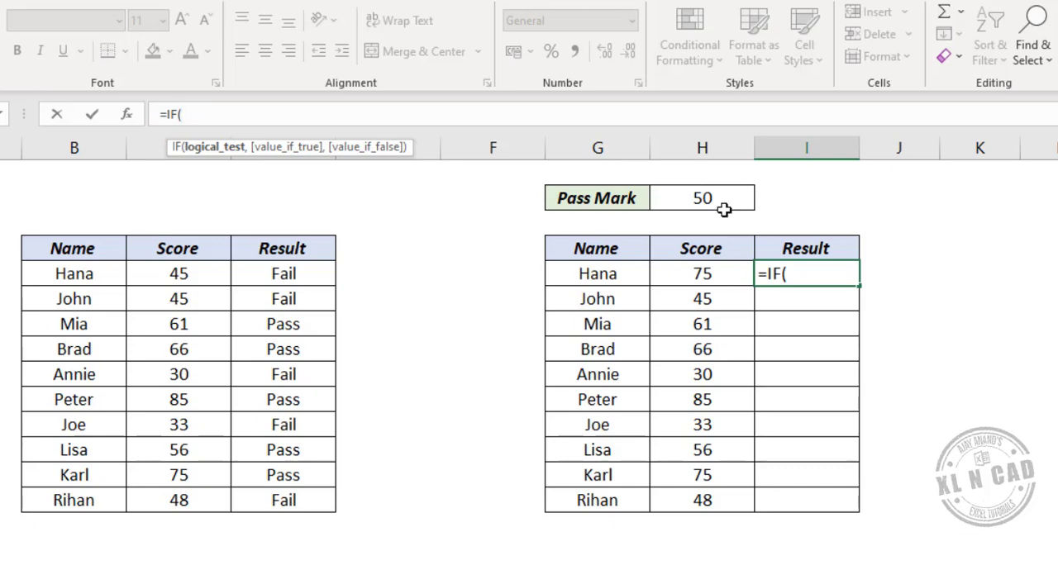
{"action": "left_click", "coordinate": [726, 275]}
{"action": "type", "text": ">"}
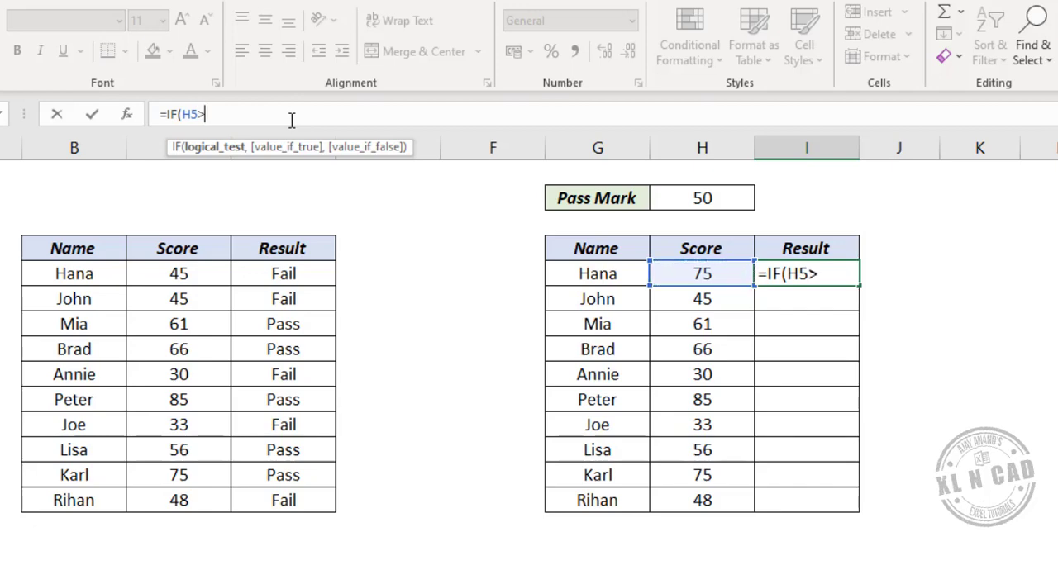
{"action": "left_click", "coordinate": [697, 198]}
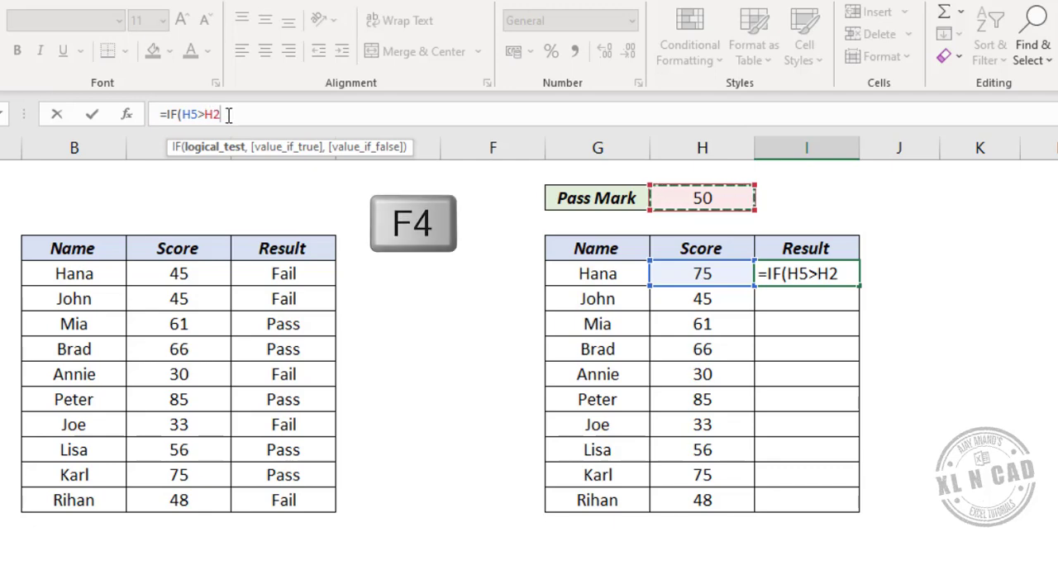
{"action": "key", "text": "F4"}
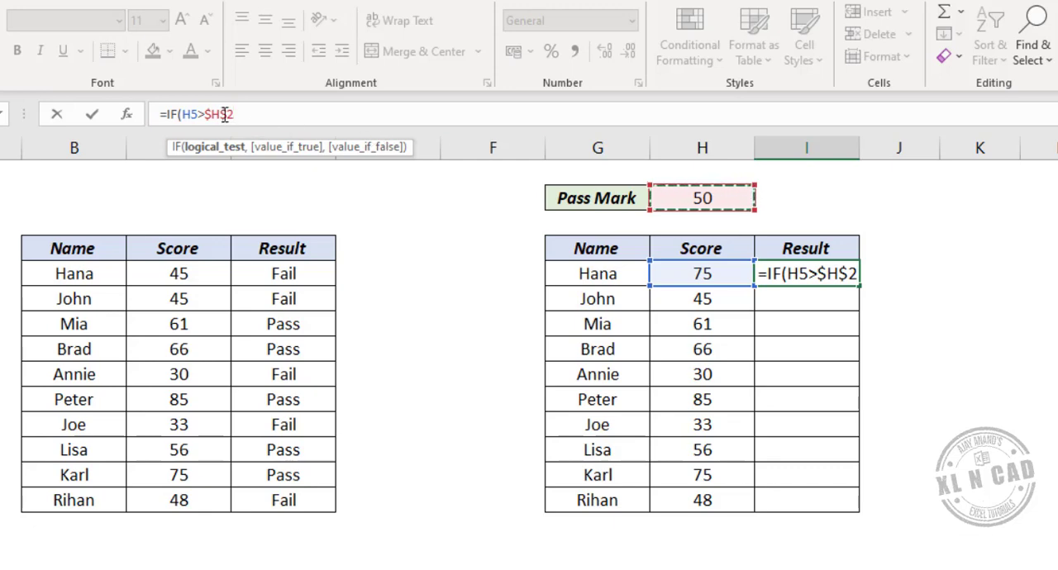
Step: Complete the IF formula in I5 so it returns "Pass" when true and "Fail" when false
{"action": "type", "text": ","}
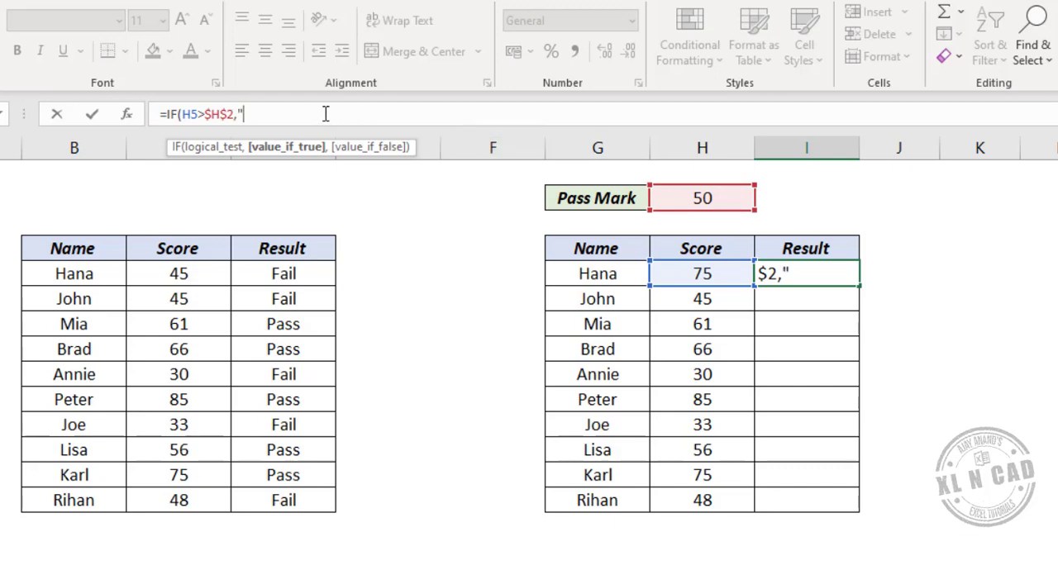
{"action": "type", "text": "Pass"}
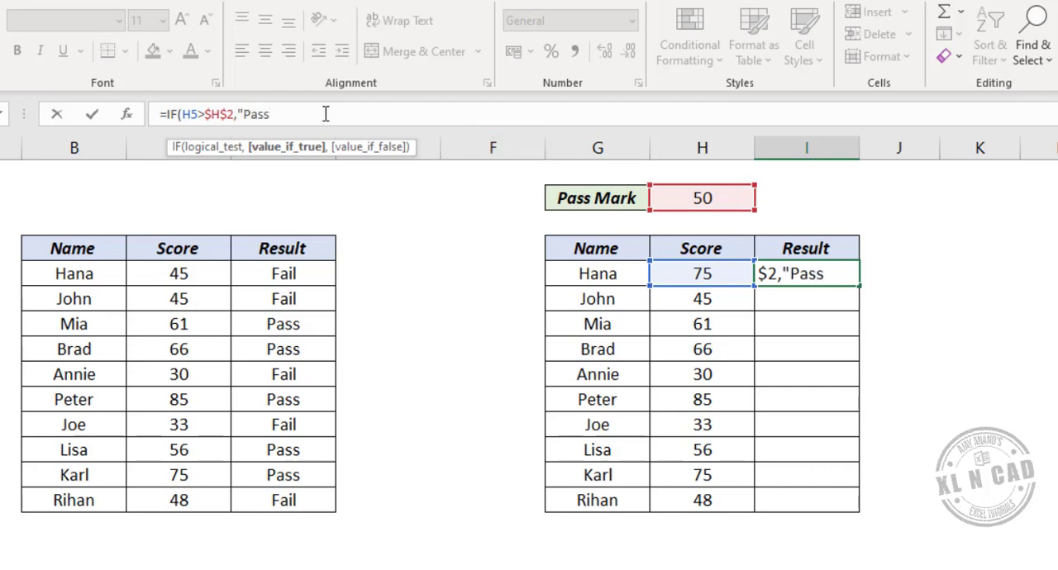
{"action": "type", "text": "\","}
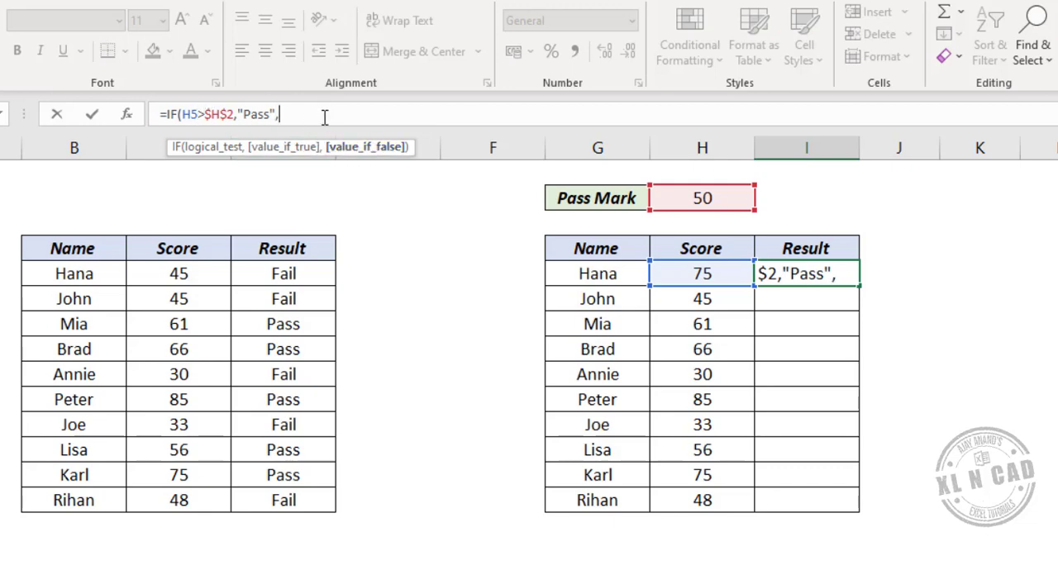
{"action": "type", "text": "\"Fail\""}
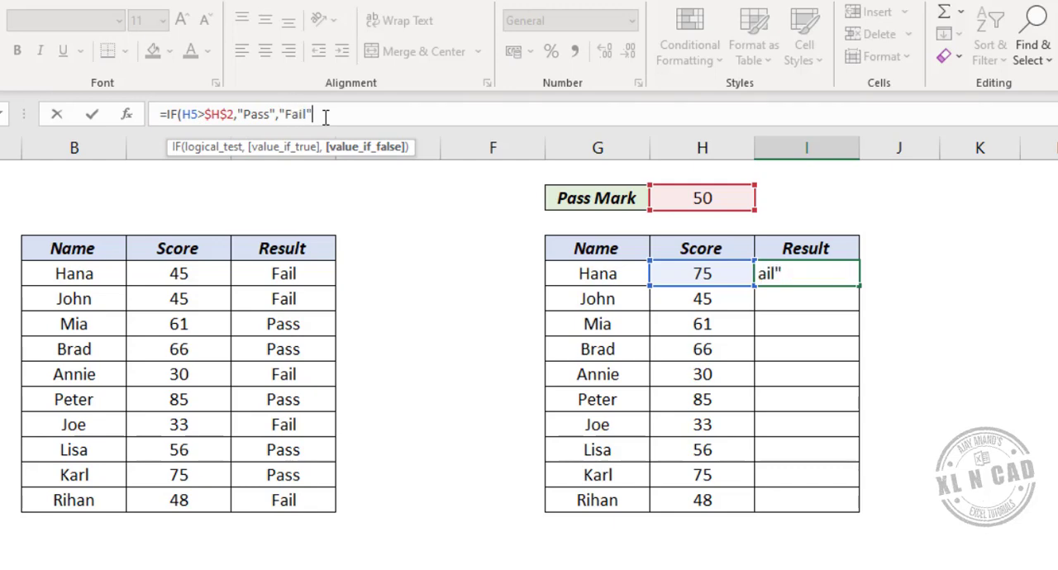
{"action": "type", "text": ")"}
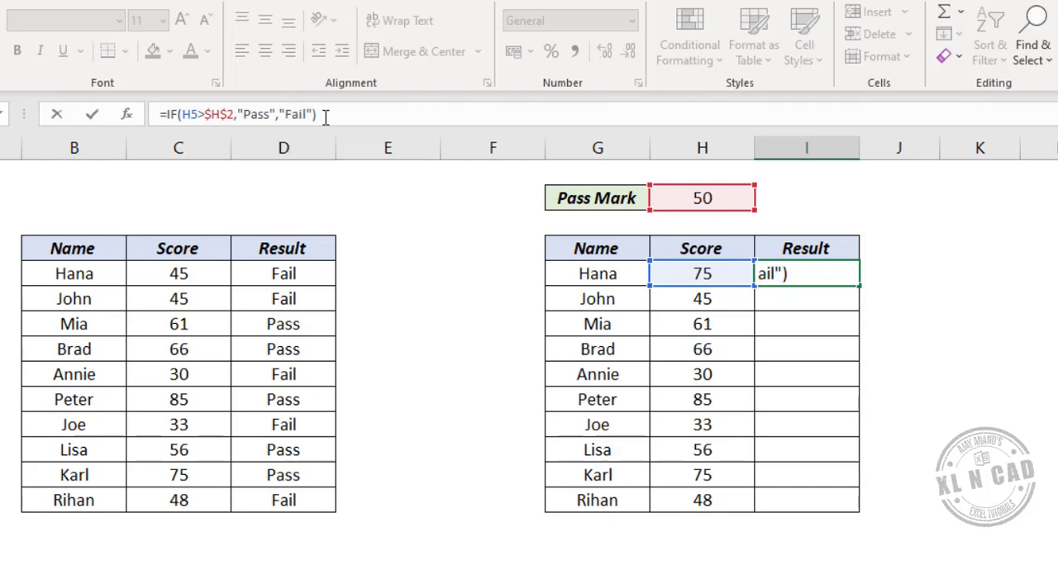
{"action": "key", "text": "Return"}
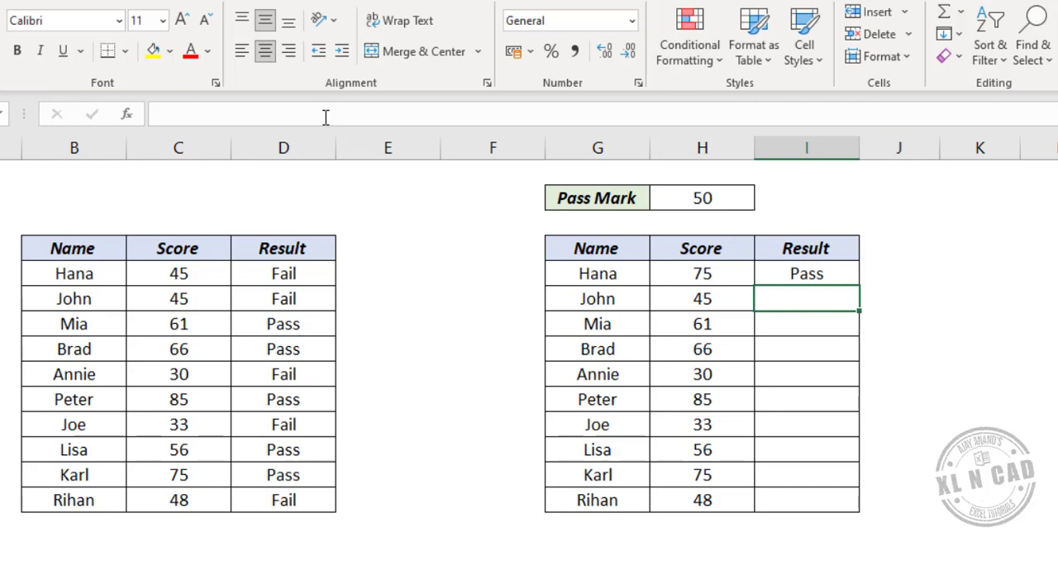
Step: Copy the IF formula from I5 down to I14 and inspect one of the copied formulas
{"action": "left_click", "coordinate": [843, 275]}
{"action": "left_click_drag", "start_coordinate": [860, 286], "coordinate": [863, 512]}
{"action": "left_click", "coordinate": [782, 429]}
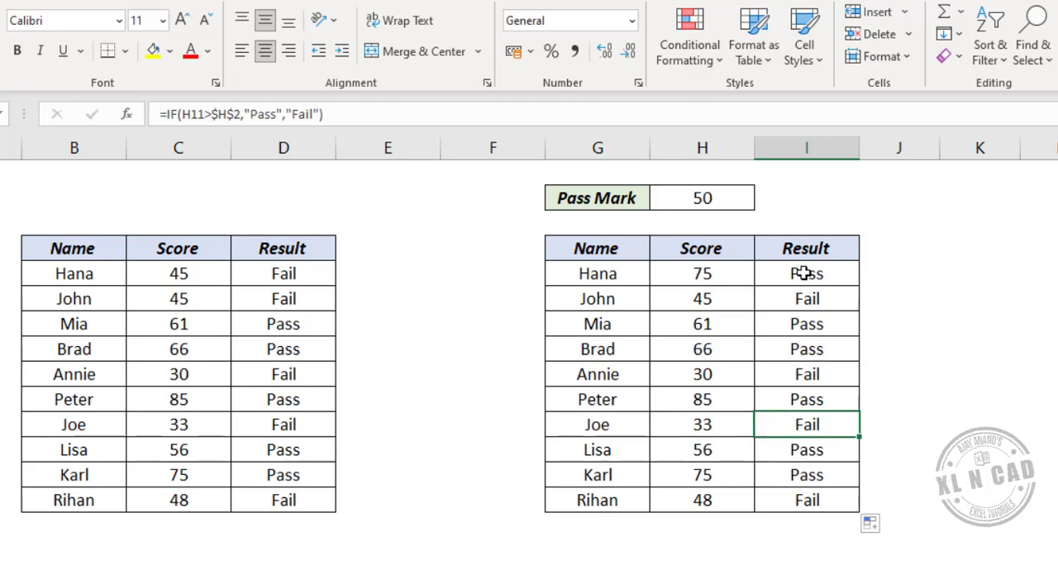
Step: Add an Equal To conditional formatting rule to I5:I14 that marks "Fail" with Light Red Fill with Dark Red Text
{"action": "left_click_drag", "start_coordinate": [805, 274], "coordinate": [824, 497]}
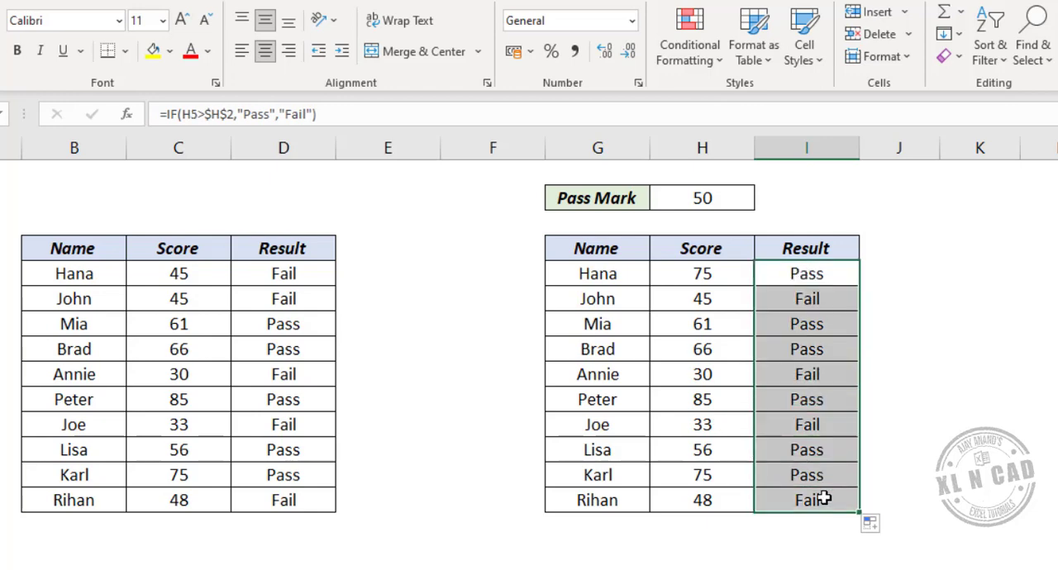
{"action": "left_click", "coordinate": [716, 66]}
{"action": "mouse_move", "coordinate": [768, 119]}
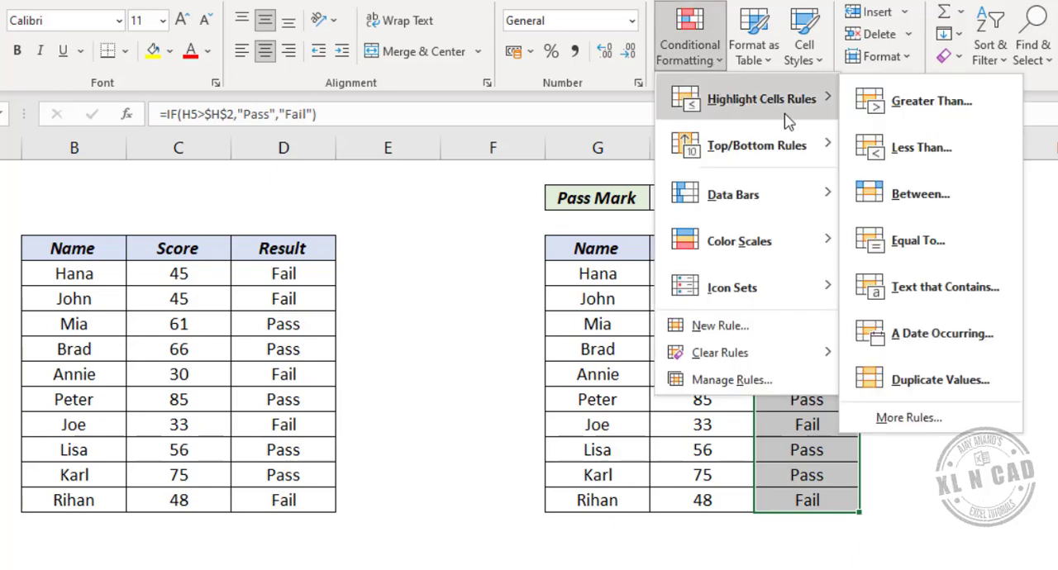
{"action": "left_click", "coordinate": [945, 262]}
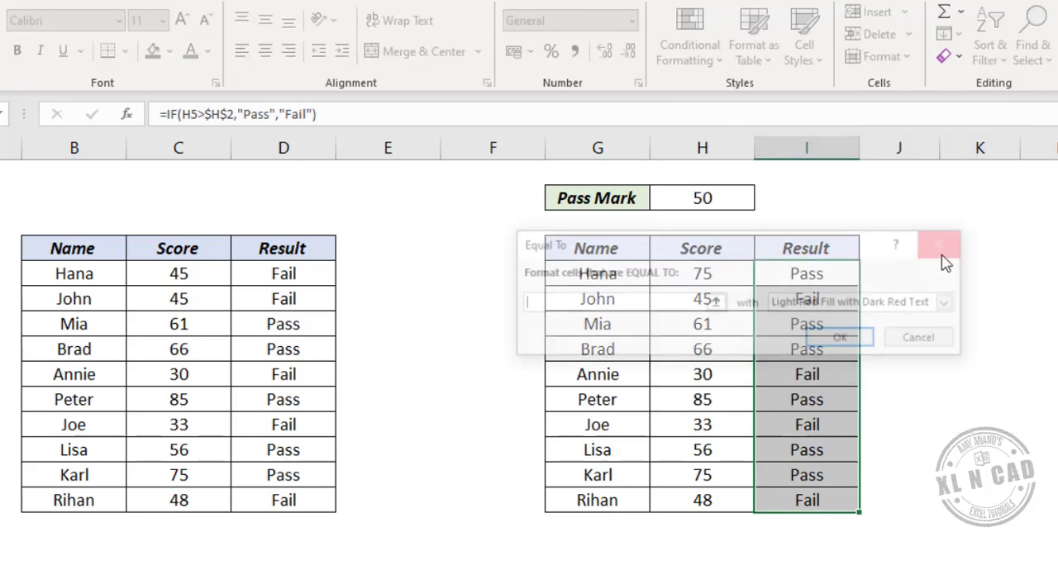
{"action": "type", "text": "Fail"}
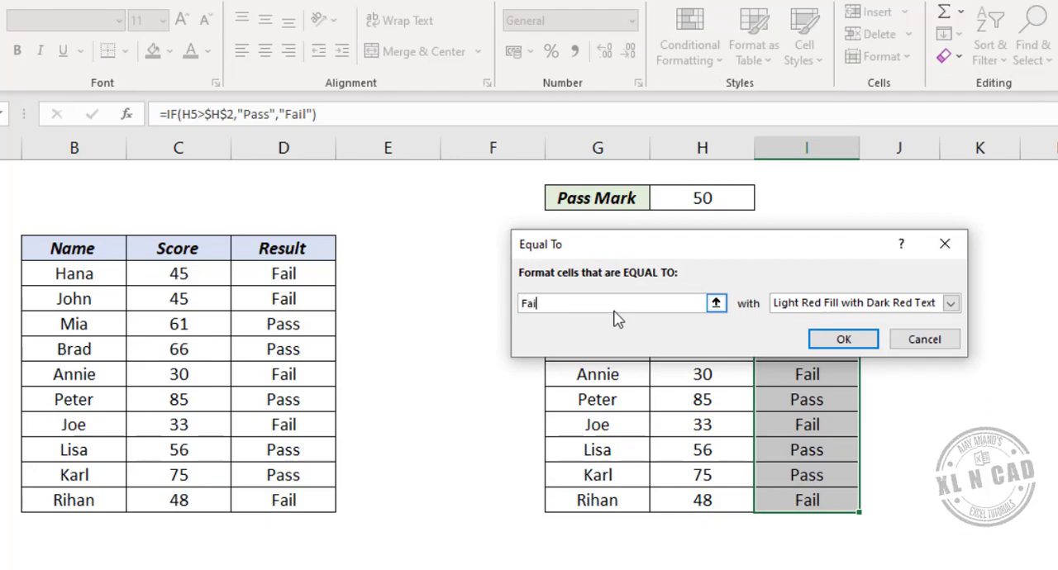
{"action": "left_click", "coordinate": [841, 340]}
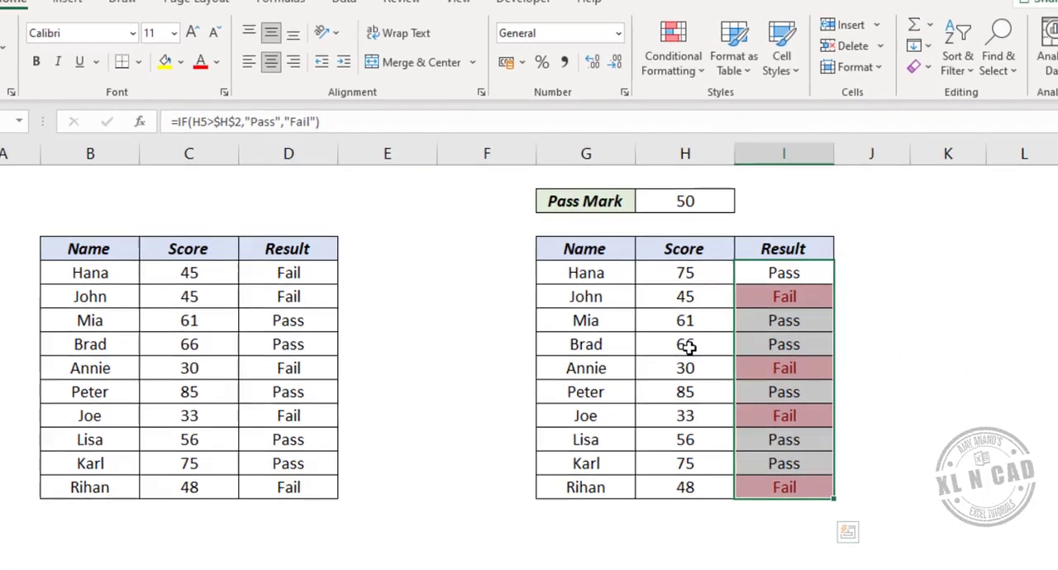
Step: Change the score in H8 to 35 to test the result and highlighting in I8
{"action": "left_click", "coordinate": [723, 349]}
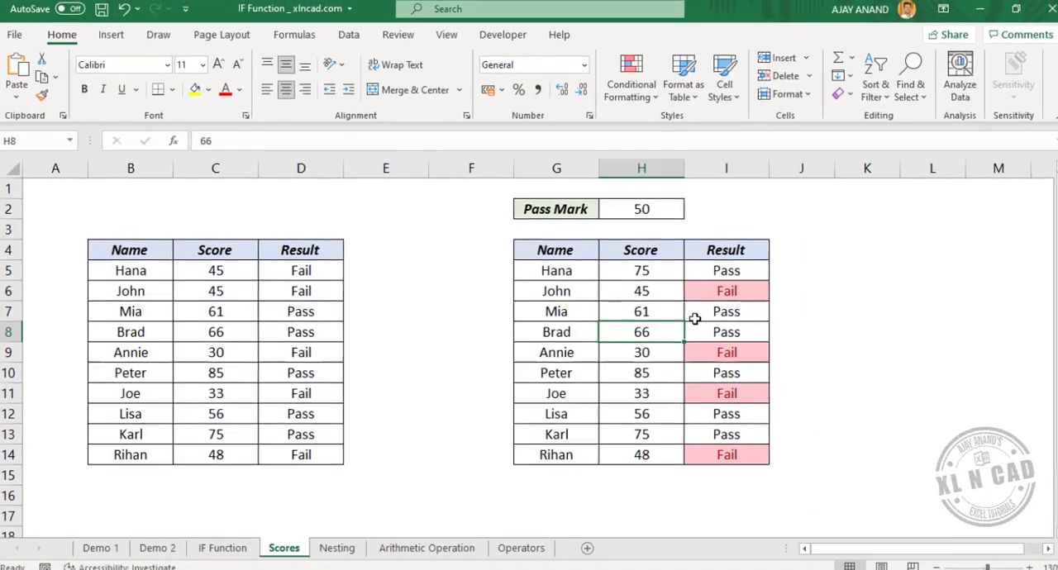
{"action": "type", "text": "35"}
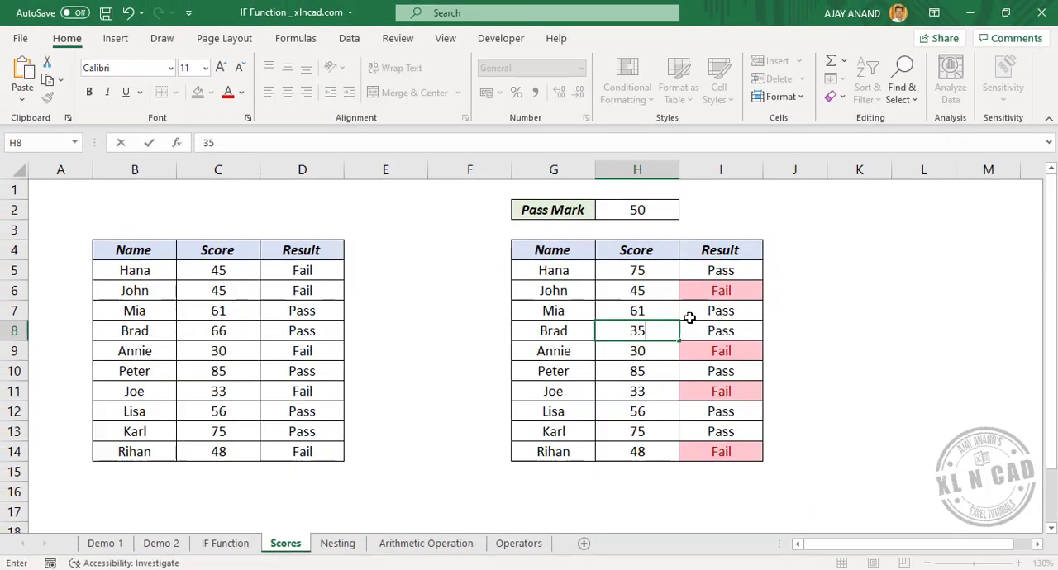
{"action": "key", "text": "Return"}
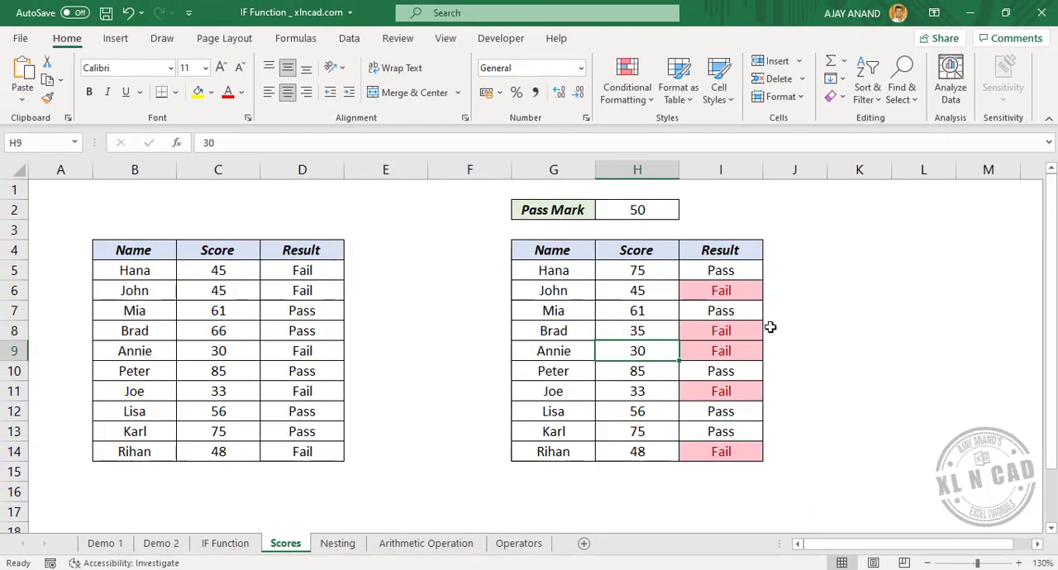
Step: Set the pass mark in H2 to 70 to update the results in column I
{"action": "left_click", "coordinate": [666, 212]}
{"action": "type", "text": "70"}
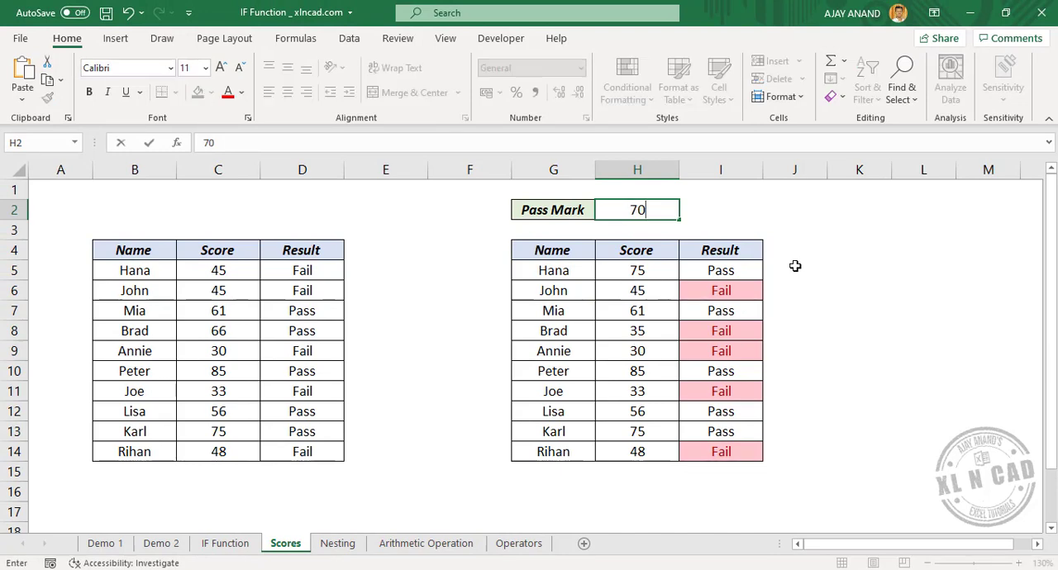
{"action": "key", "text": "Return"}
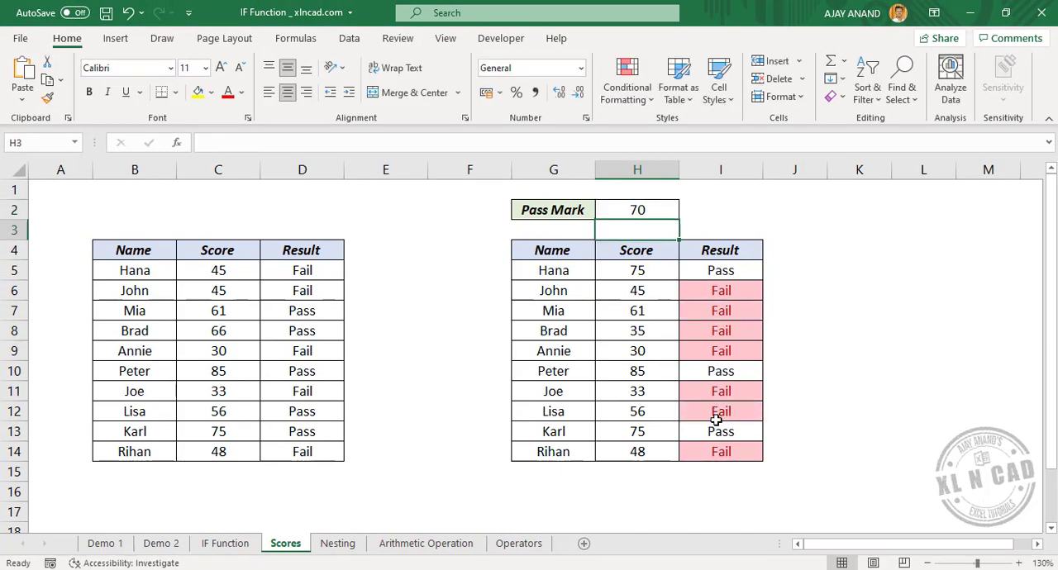
Step: Set the pass mark in H2 to 40
{"action": "left_click", "coordinate": [639, 209]}
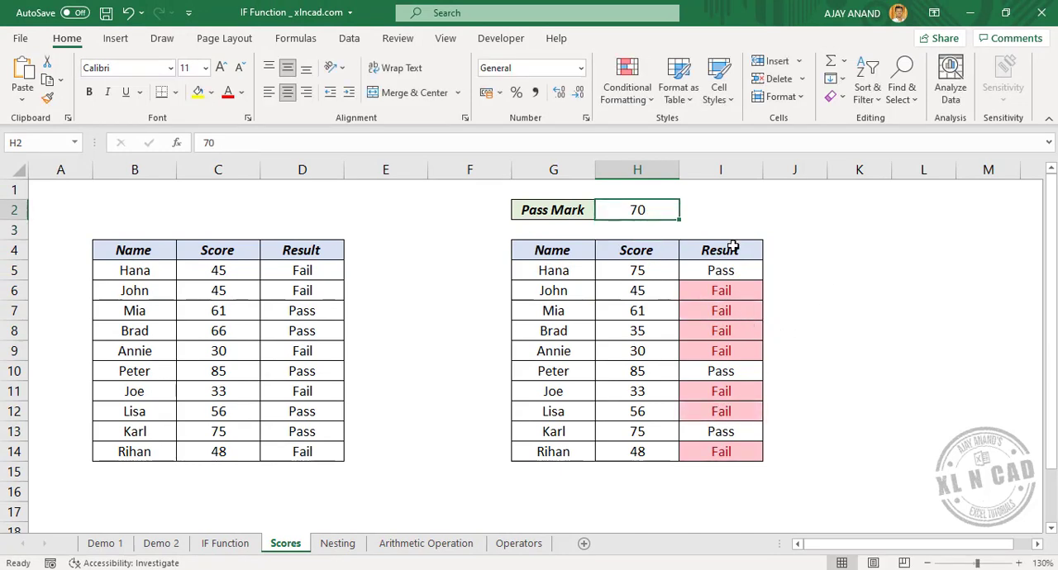
{"action": "type", "text": "40"}
{"action": "key", "text": "Return"}
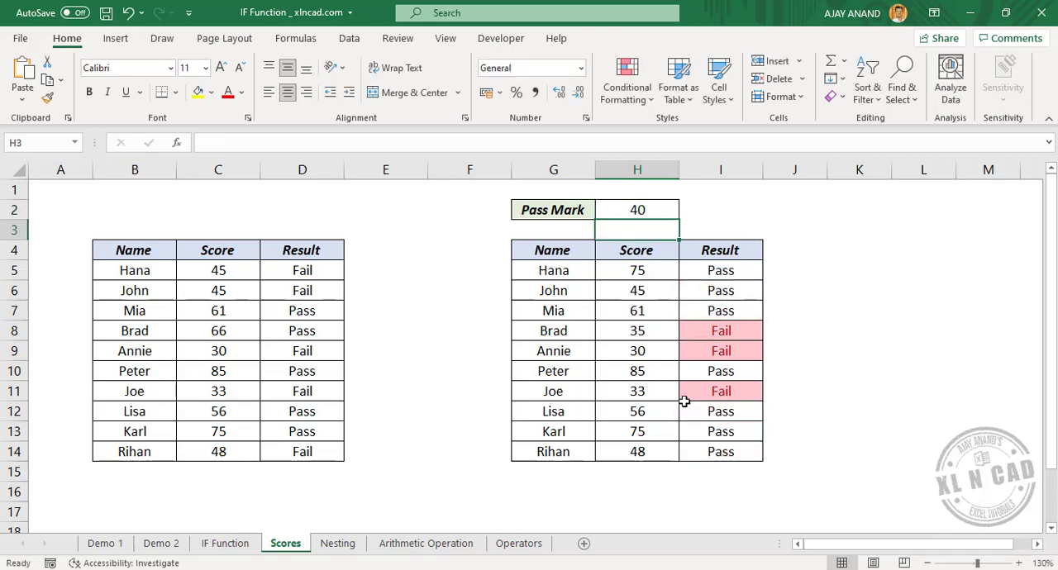
Step: On the Nesting sheet, begin an IF formula in D3 that tests C3>75 and returns "Good" when true
{"action": "left_click", "coordinate": [337, 544]}
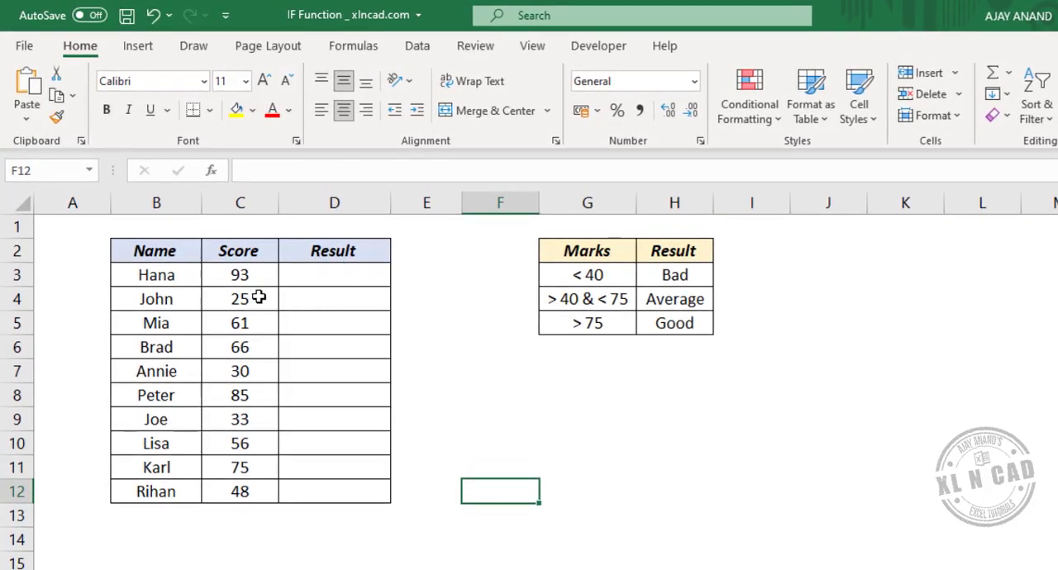
{"action": "left_click", "coordinate": [333, 275]}
{"action": "left_click", "coordinate": [302, 167]}
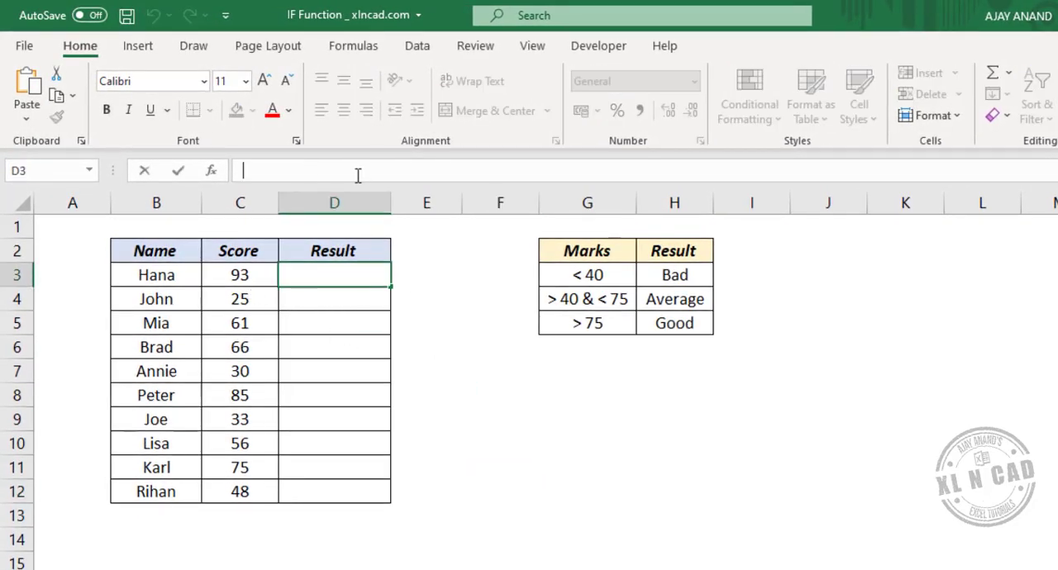
{"action": "type", "text": "=I"}
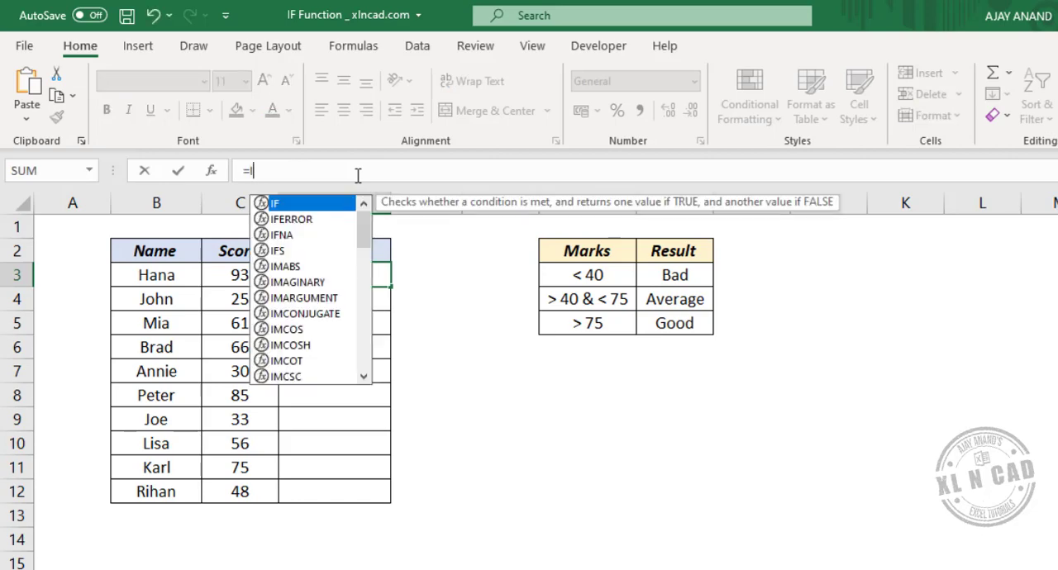
{"action": "type", "text": "F("}
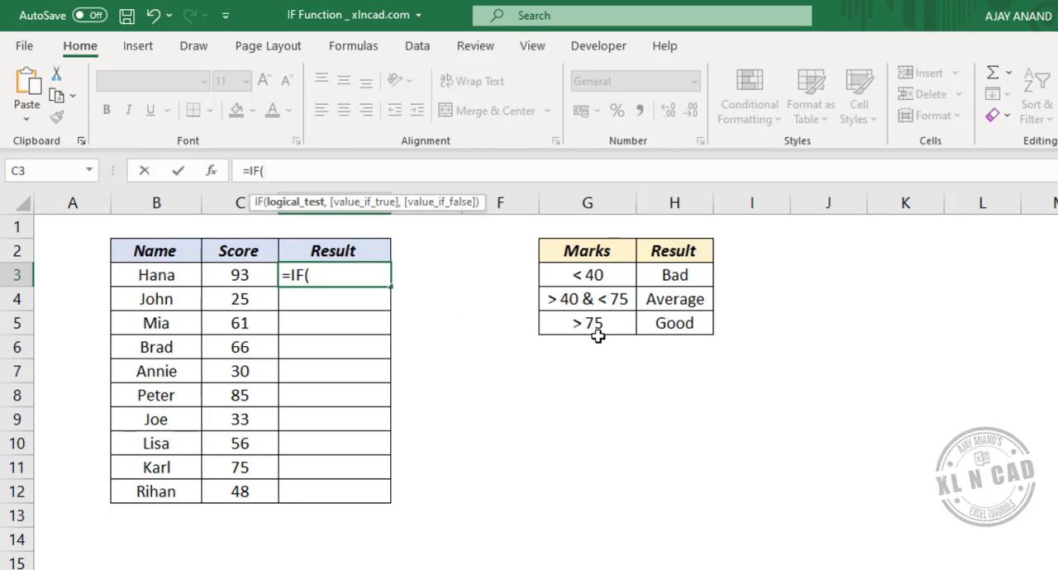
{"action": "left_click", "coordinate": [254, 275]}
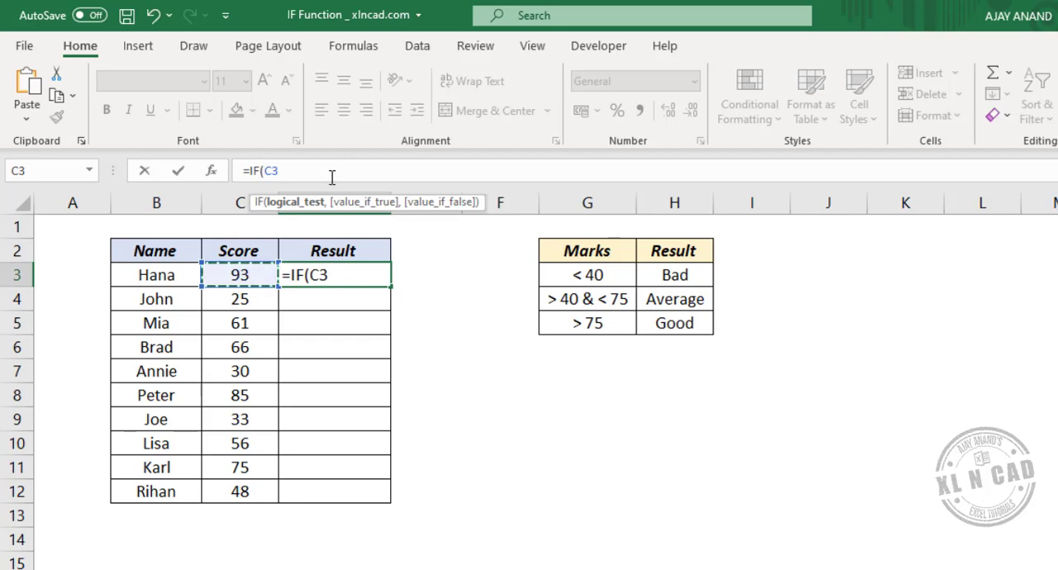
{"action": "type", "text": ">75"}
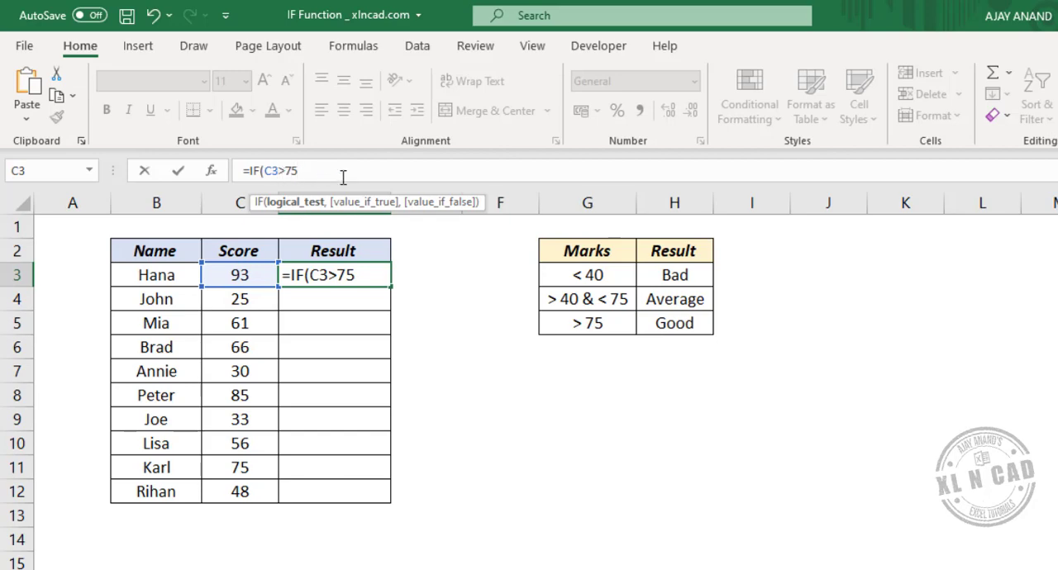
{"action": "type", "text": ","}
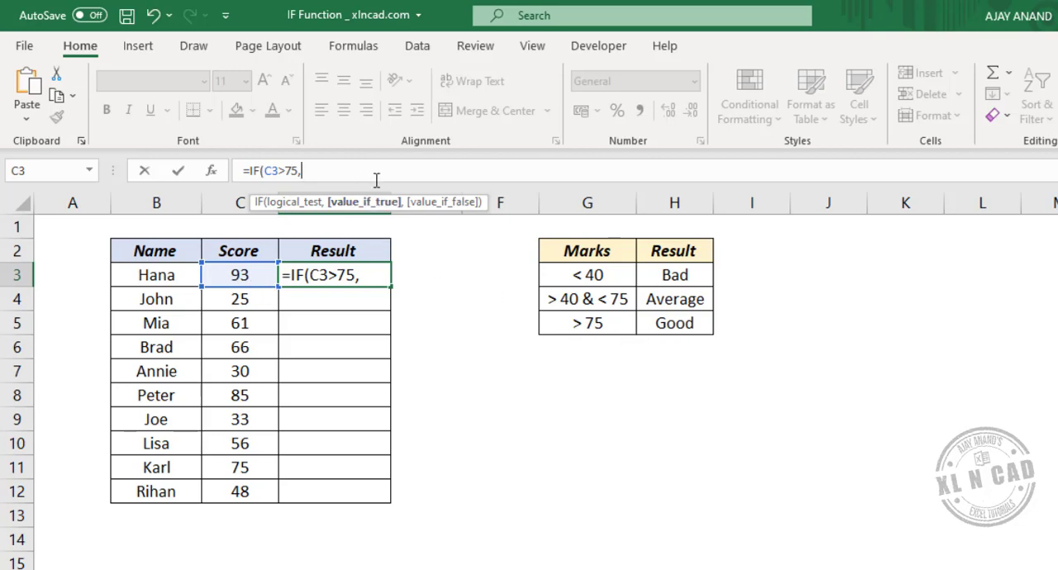
{"action": "type", "text": "\"Good"}
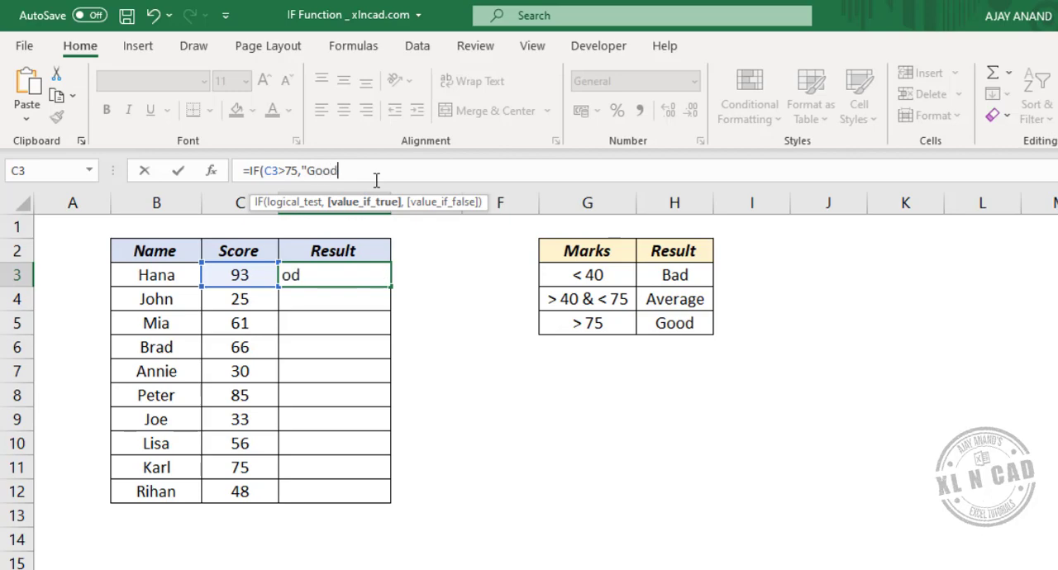
{"action": "type", "text": "\","}
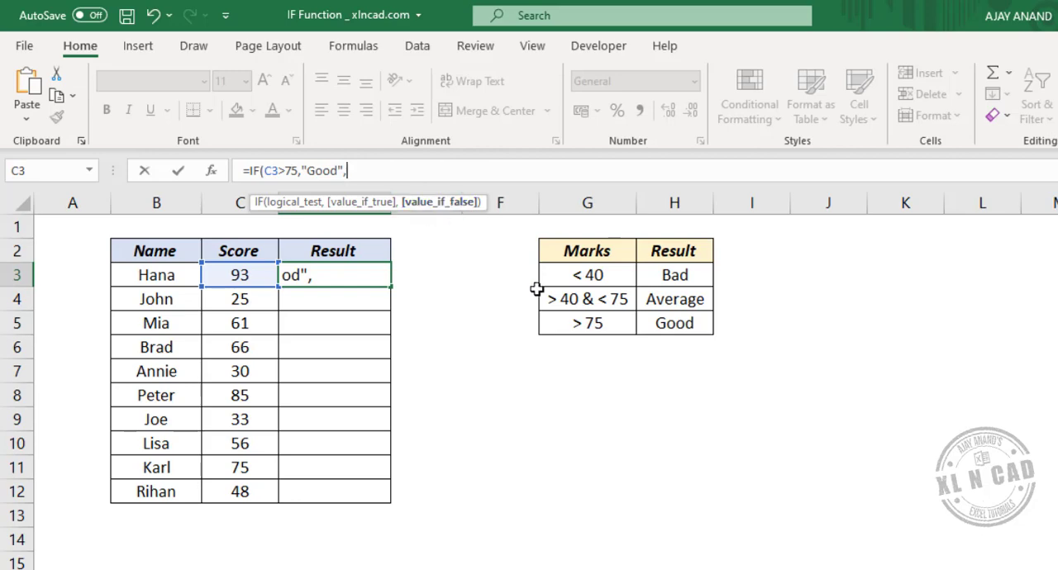
Step: Complete the D3 formula with a nested IF(C3>40,"Average","Bad") as its value_if_false argument
{"action": "type", "text": "IF"}
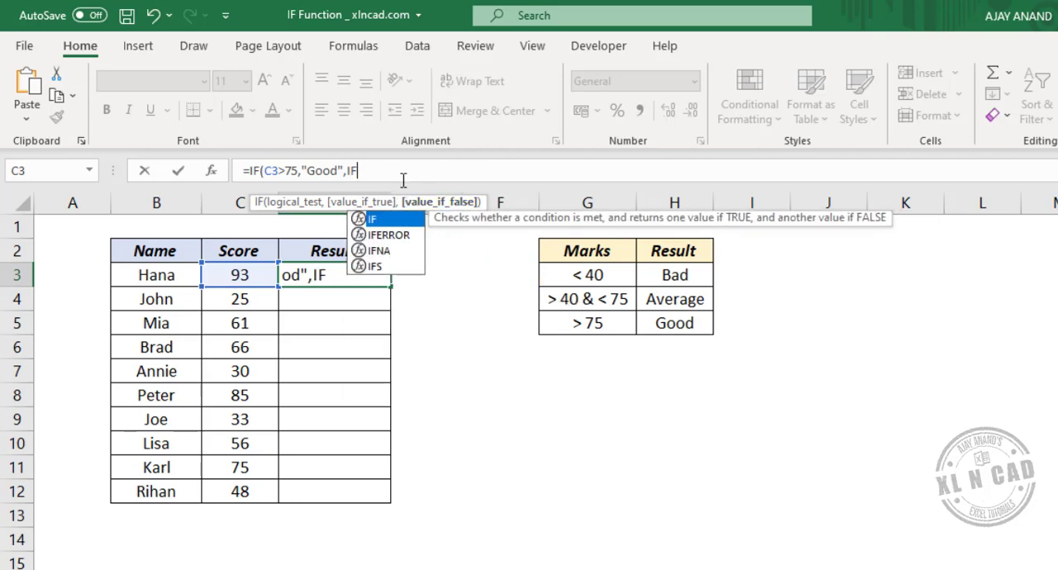
{"action": "type", "text": "("}
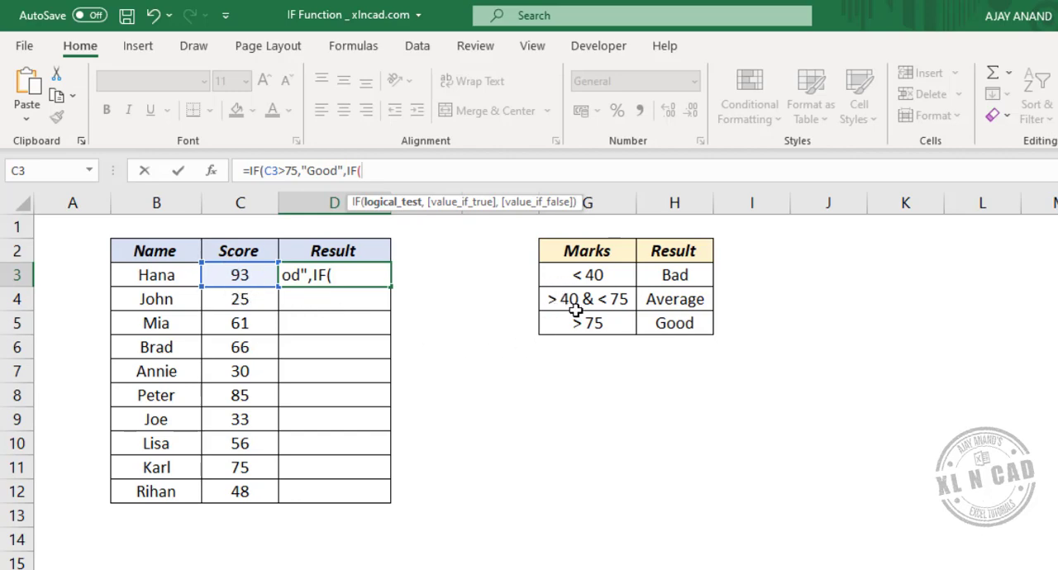
{"action": "left_click", "coordinate": [261, 277]}
{"action": "type", "text": ">"}
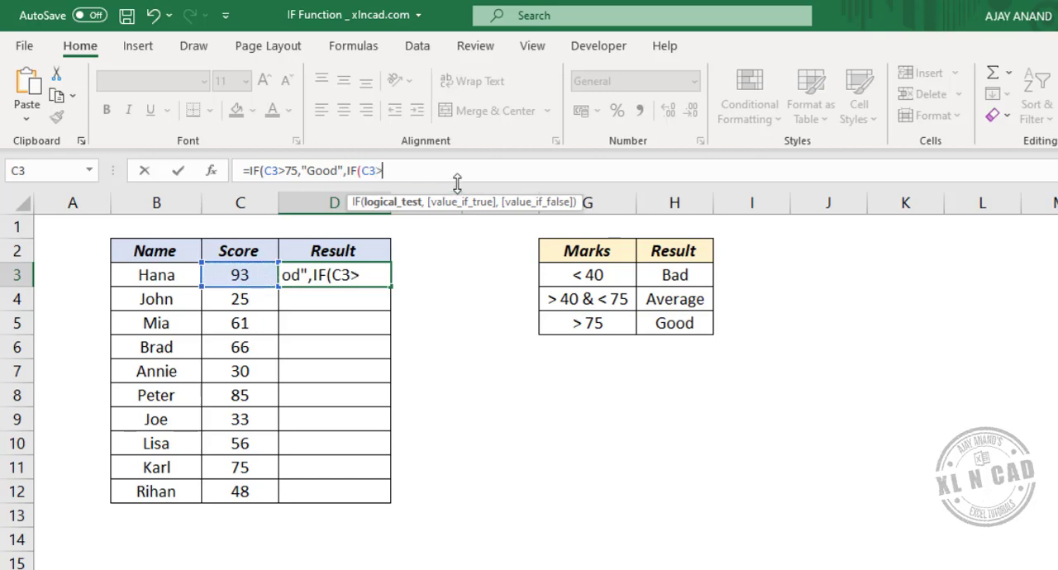
{"action": "type", "text": "40,"}
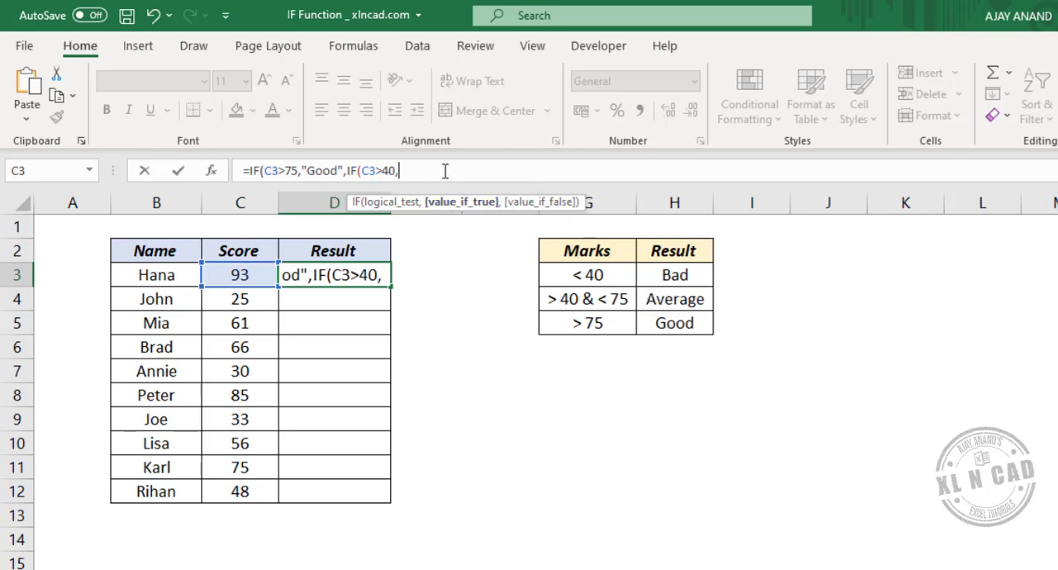
{"action": "type", "text": "\"Average"}
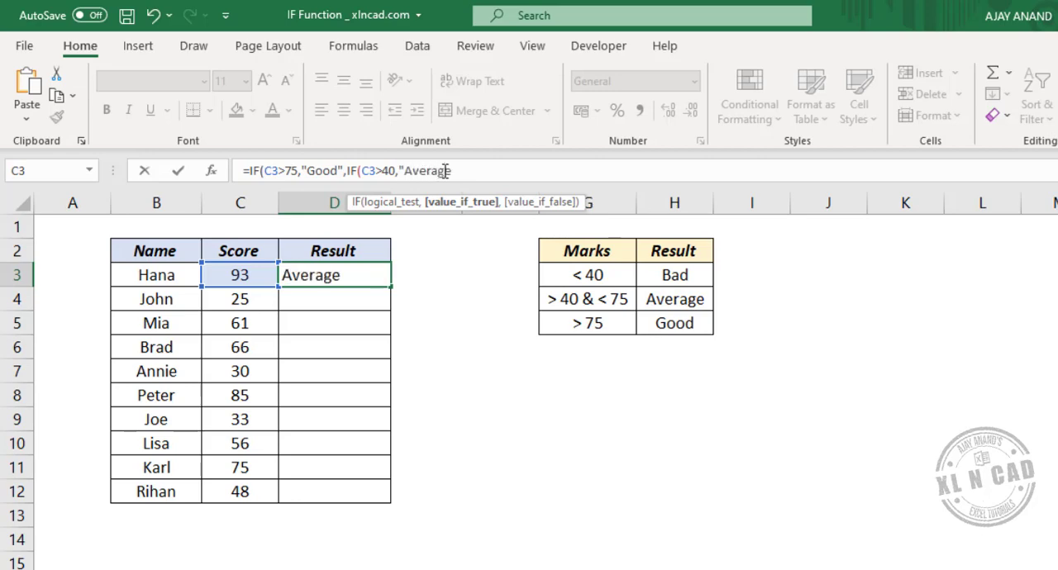
{"action": "type", "text": "\","}
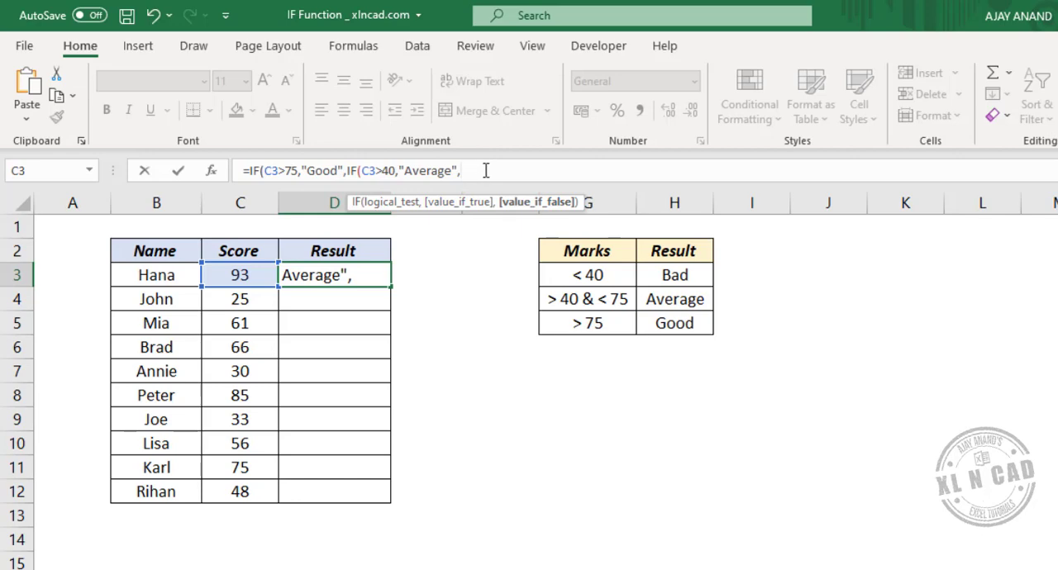
{"action": "type", "text": "\"Bad\""}
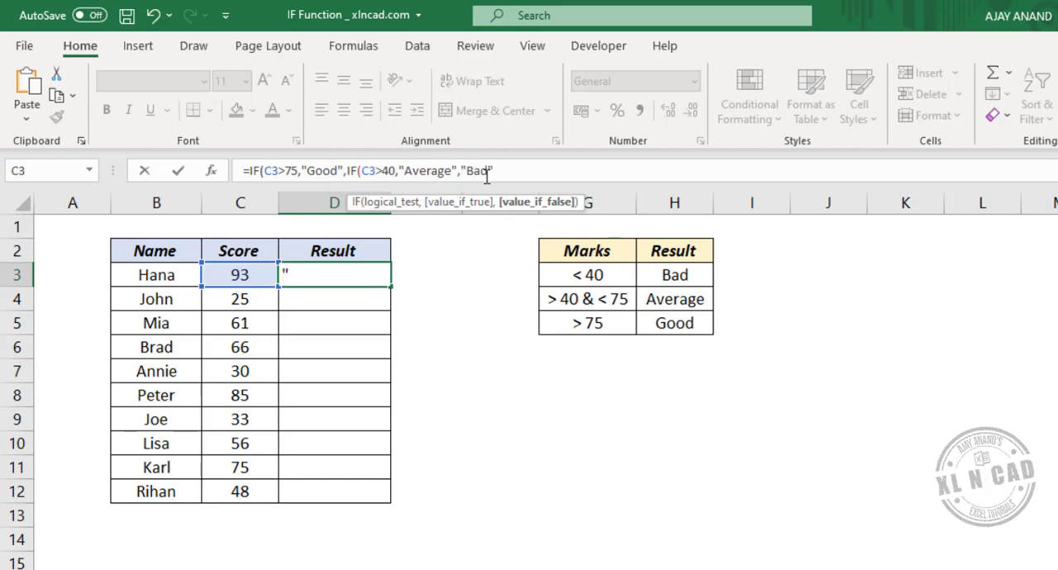
{"action": "type", "text": ")"}
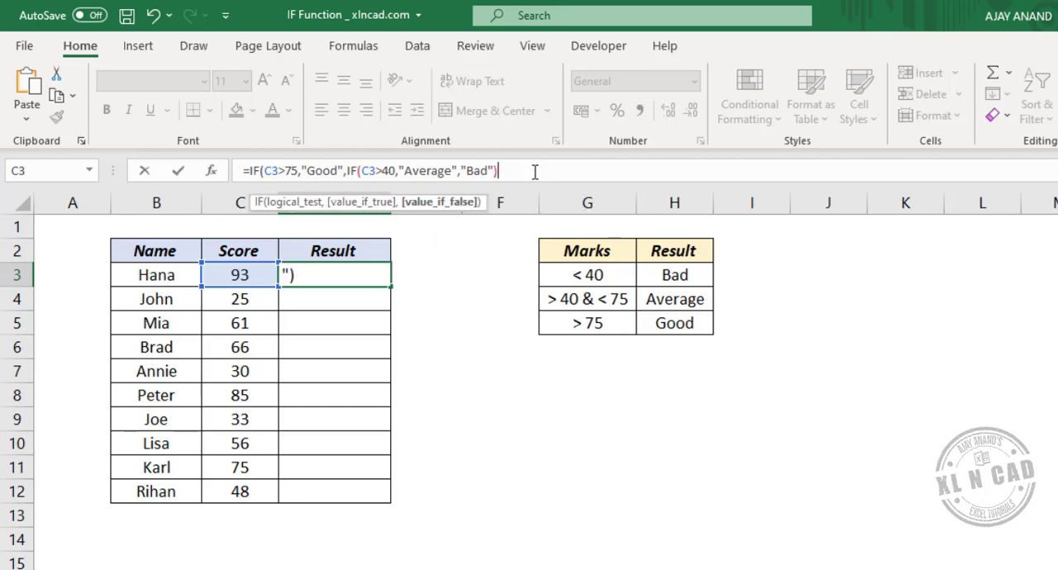
{"action": "type", "text": "))"}
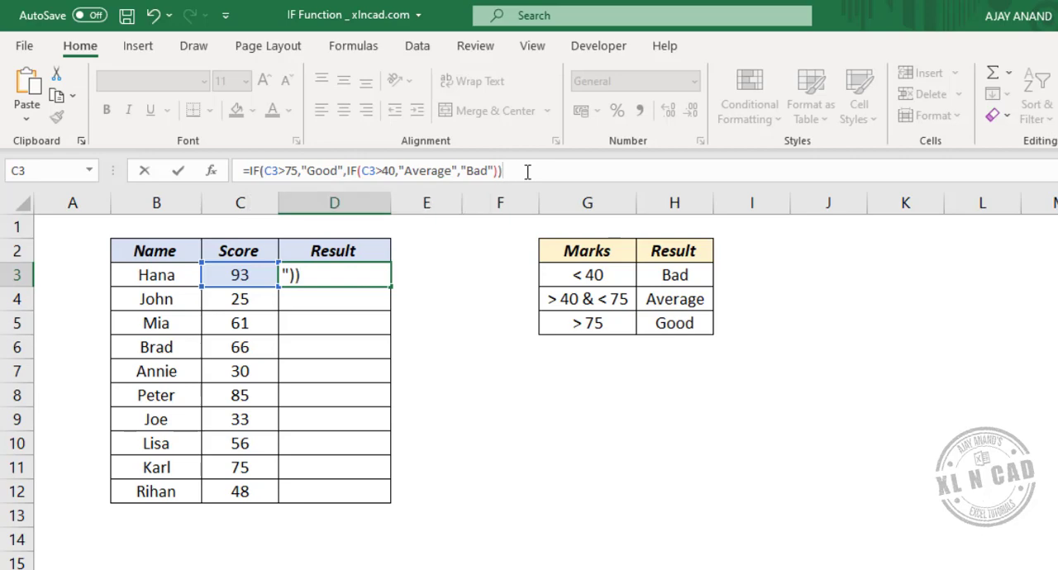
{"action": "key", "text": "Return"}
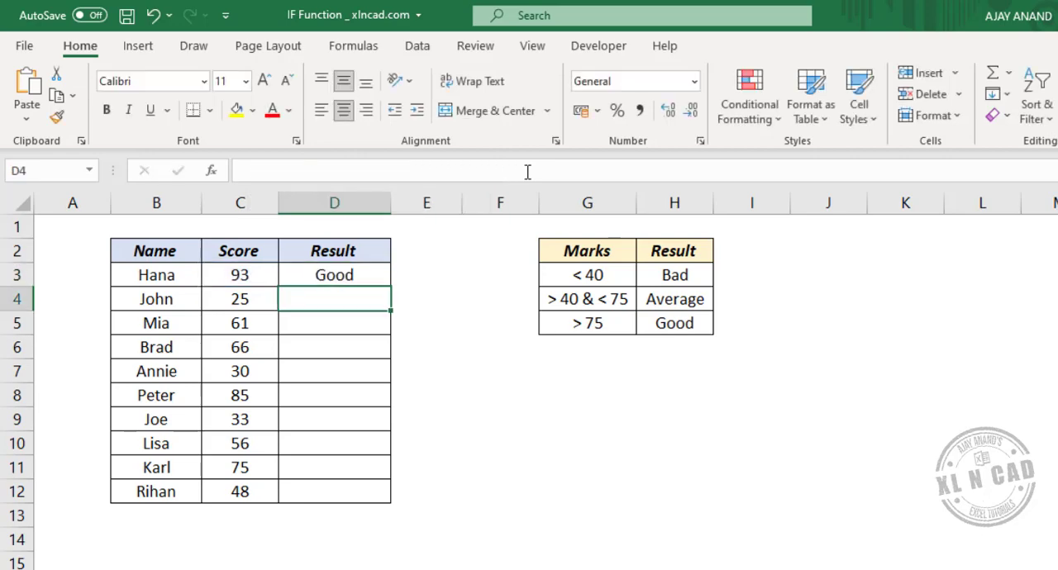
Step: Change the score in C3 to 65 to test the nested IF formula in D3
{"action": "left_click", "coordinate": [352, 279]}
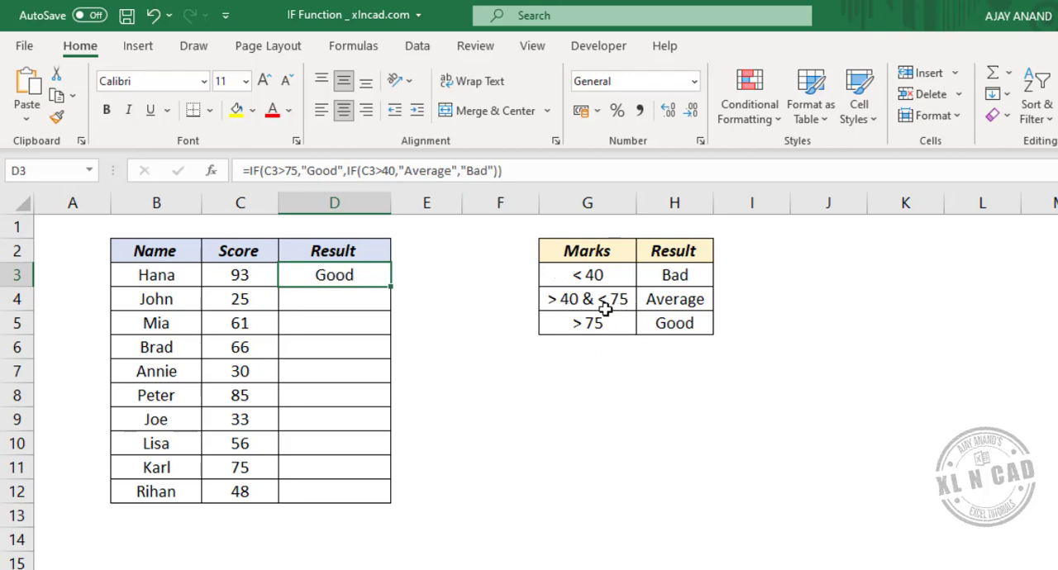
{"action": "left_click", "coordinate": [263, 273]}
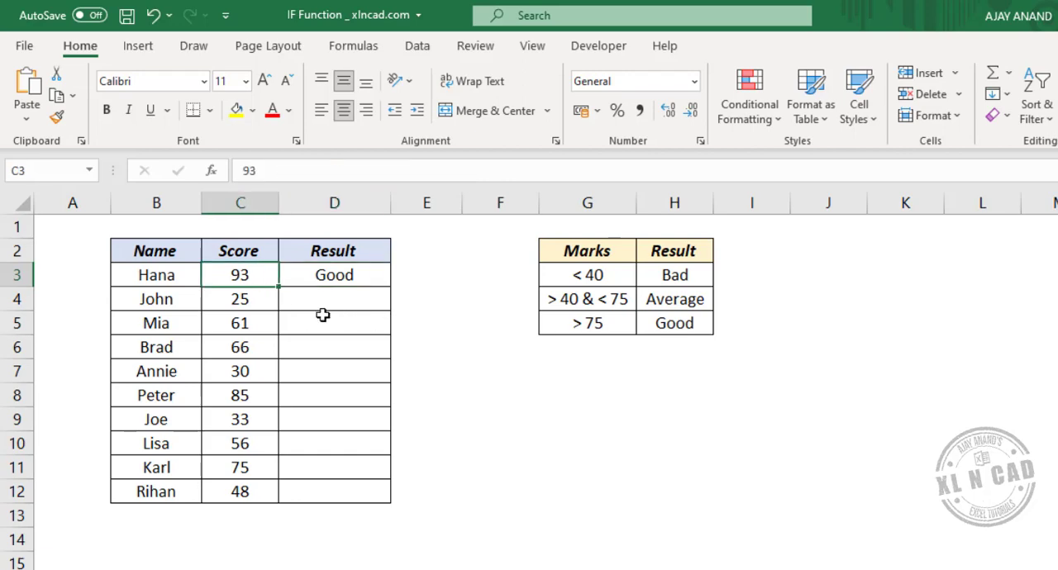
{"action": "type", "text": "65"}
{"action": "key", "text": "Return"}
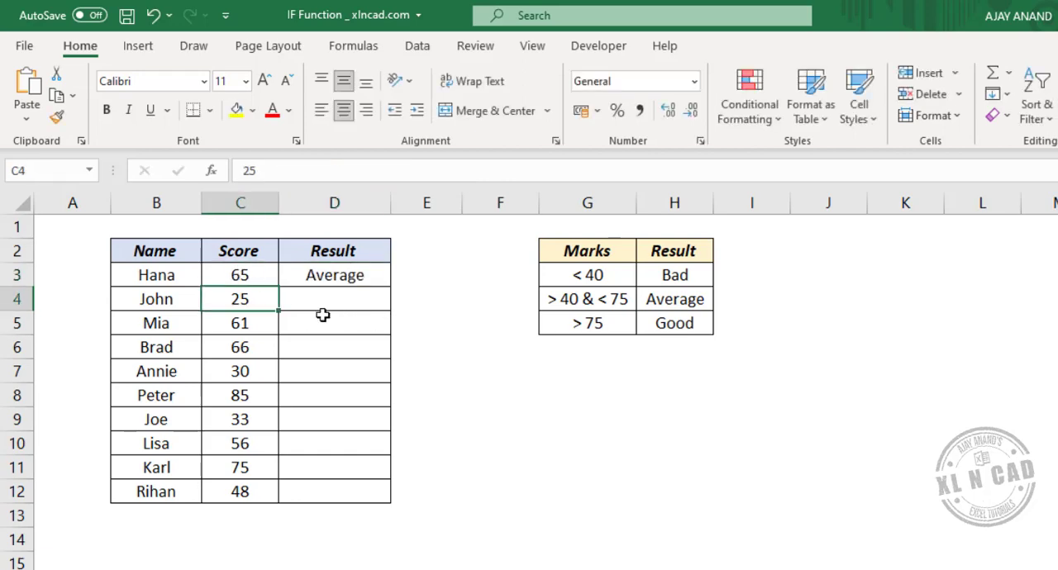
Step: Set the score in C3 to 35 to test the lowest grade of the nested formula
{"action": "left_click", "coordinate": [258, 276]}
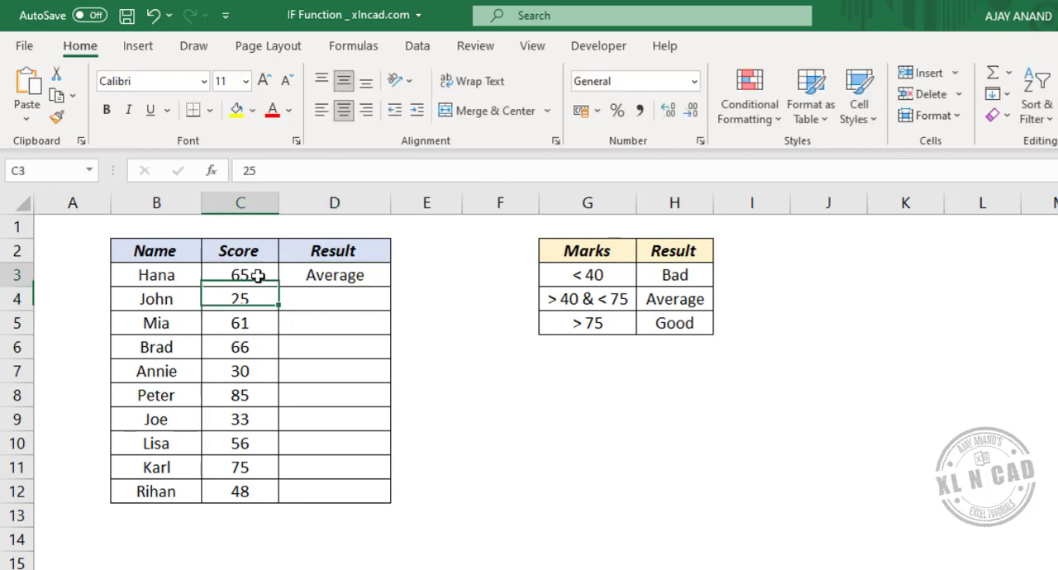
{"action": "type", "text": "35"}
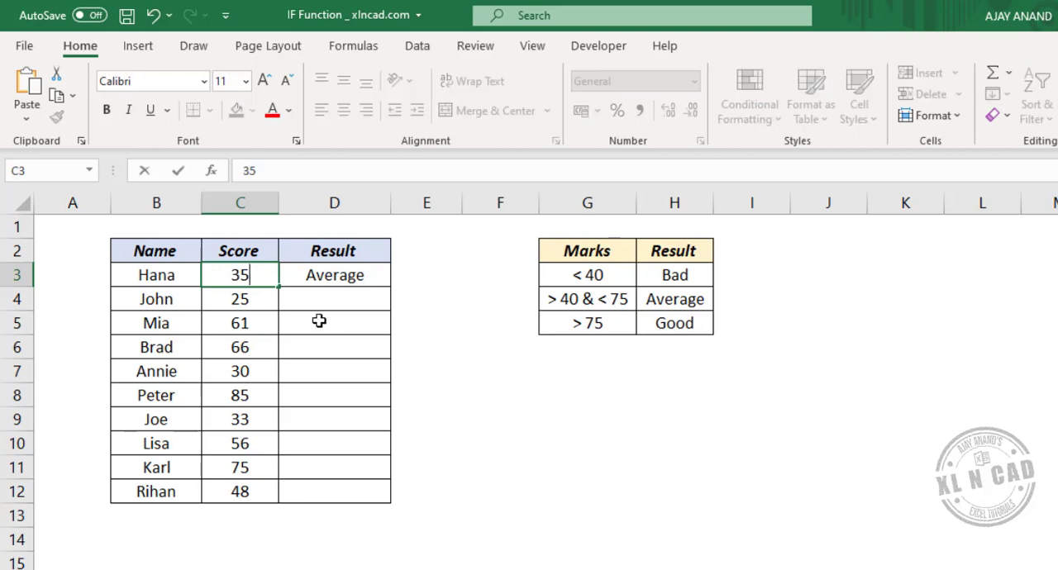
{"action": "key", "text": "Return"}
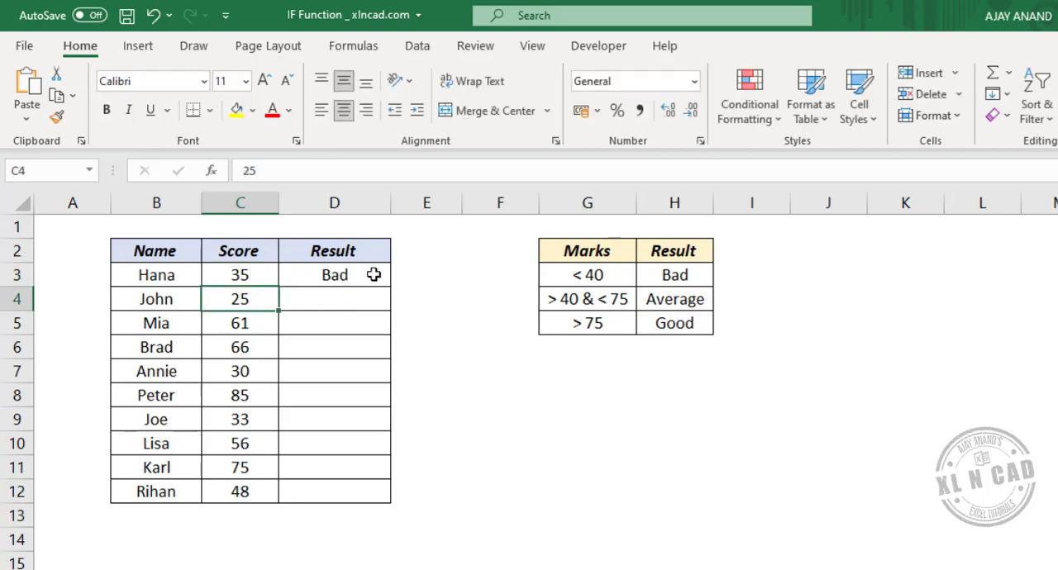
Step: Copy the nested IF formula from D3 down to D12
{"action": "left_click", "coordinate": [377, 278]}
{"action": "left_click_drag", "start_coordinate": [394, 325], "coordinate": [386, 494]}
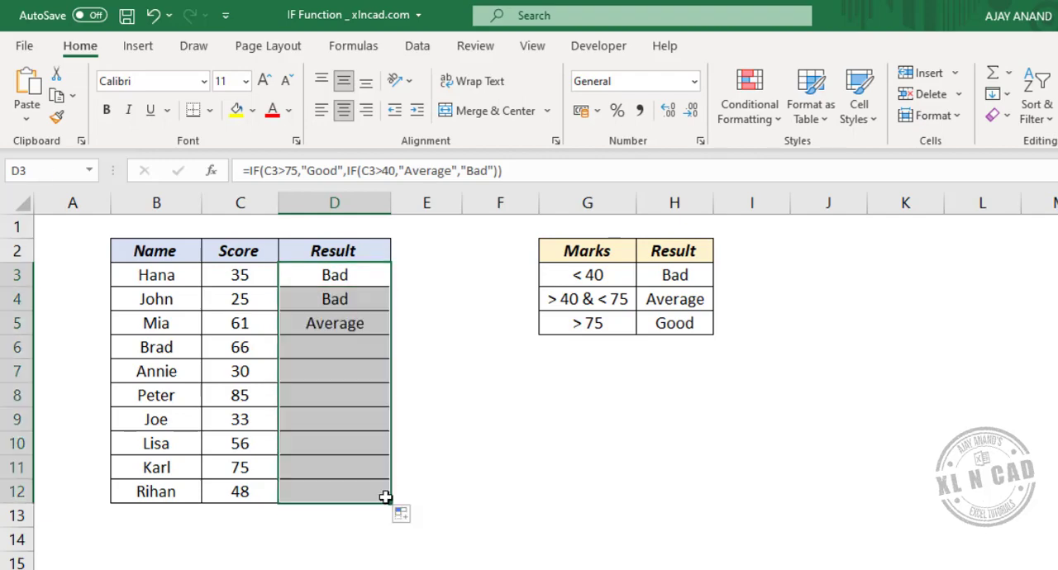
Step: Check several scores in column C and the copied nested IF formulas in column D against the marks table
{"action": "left_click", "coordinate": [246, 418]}
{"action": "left_click", "coordinate": [250, 348]}
{"action": "left_click", "coordinate": [252, 396]}
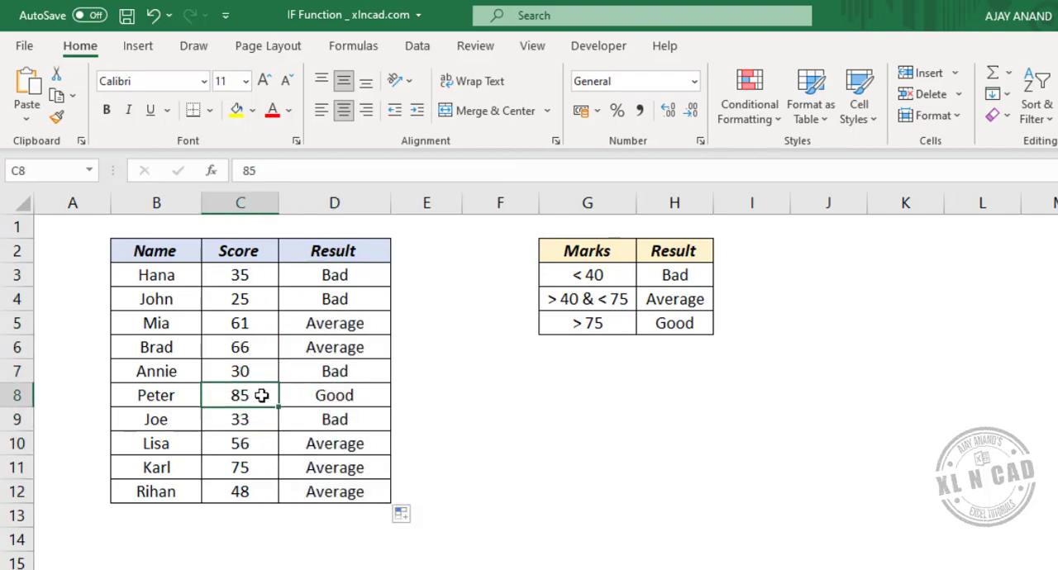
{"action": "left_click", "coordinate": [339, 396]}
{"action": "left_click", "coordinate": [337, 369]}
{"action": "left_click", "coordinate": [343, 348]}
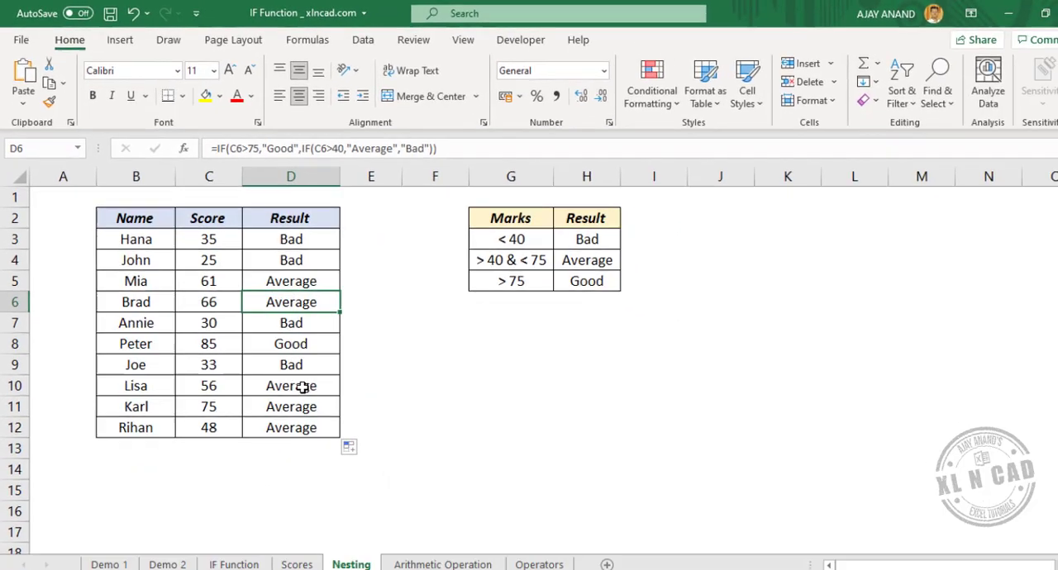
{"action": "left_click", "coordinate": [306, 406]}
{"action": "left_click", "coordinate": [306, 427]}
{"action": "left_click", "coordinate": [306, 449]}
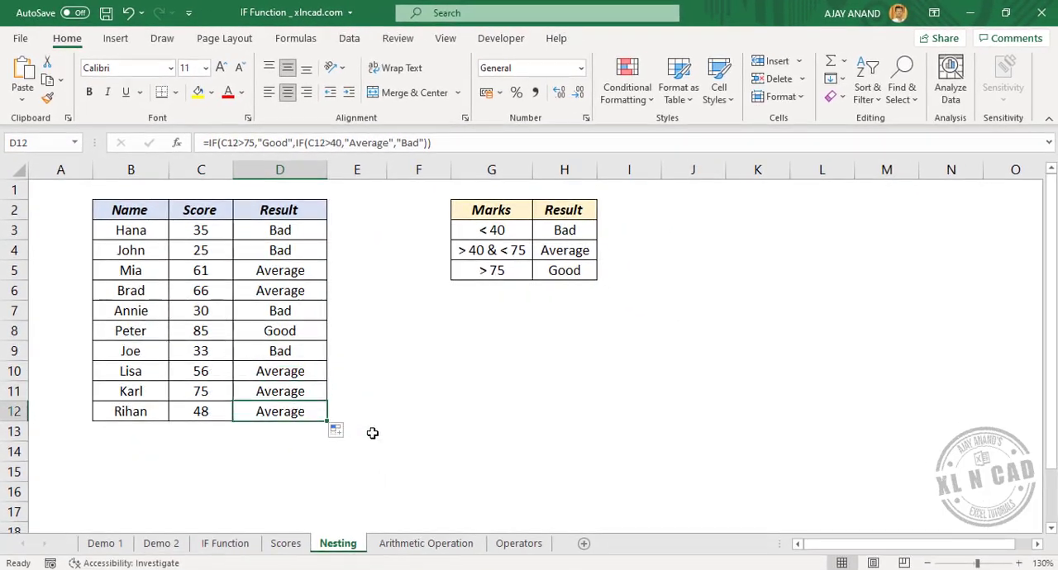
Step: On the Arithmetic Operation sheet, begin an IF formula in D3 with the logical test C3>15000
{"action": "left_click", "coordinate": [396, 544]}
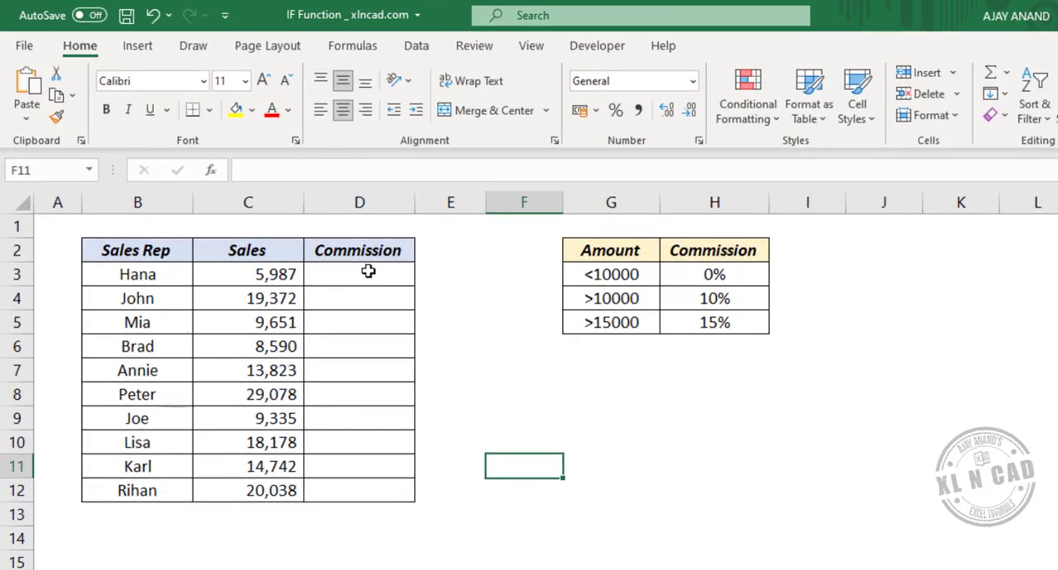
{"action": "left_click", "coordinate": [331, 277]}
{"action": "left_click", "coordinate": [353, 173]}
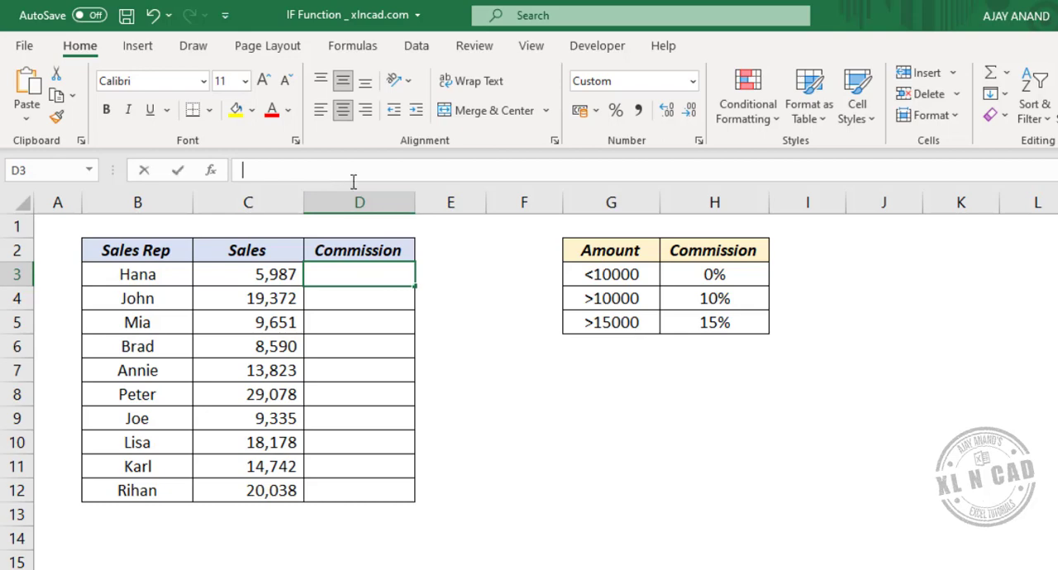
{"action": "type", "text": "="}
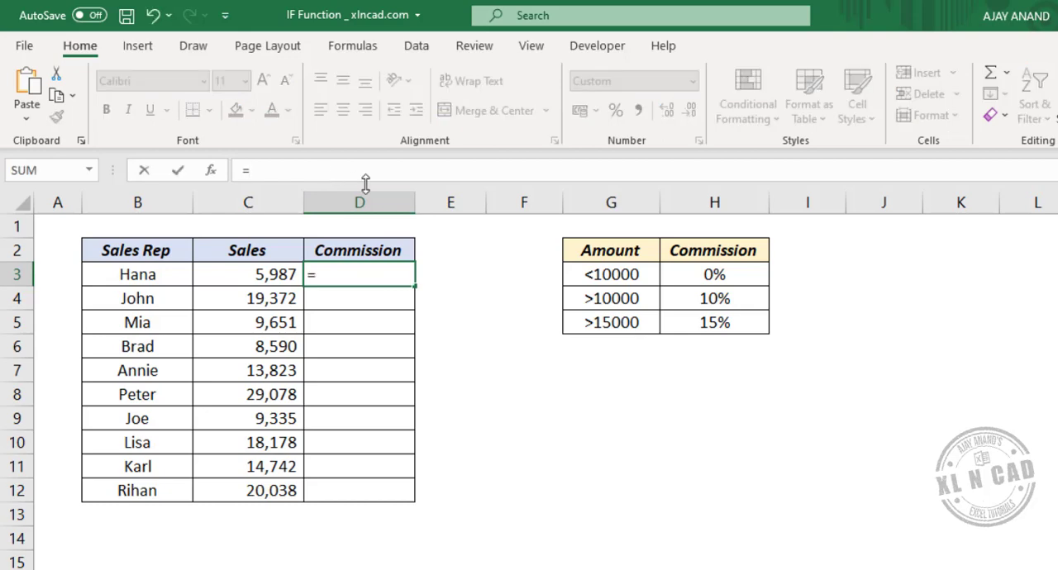
{"action": "type", "text": "IF"}
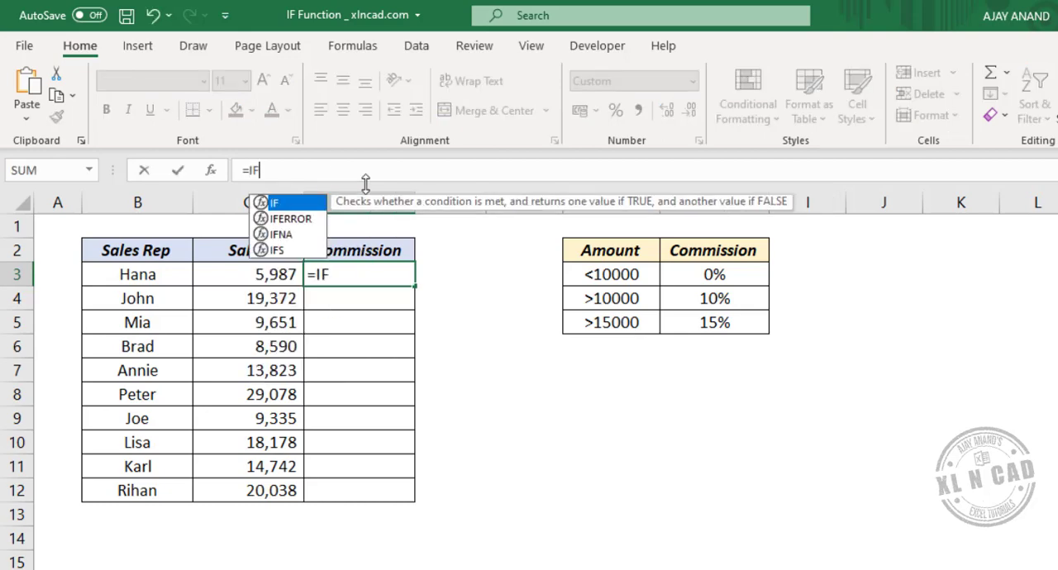
{"action": "type", "text": "("}
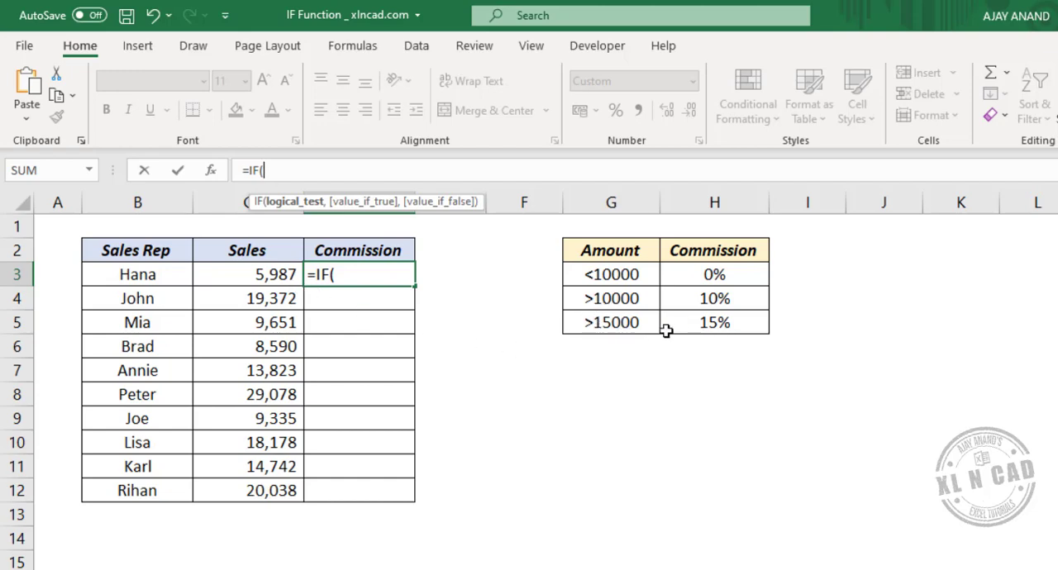
{"action": "left_click", "coordinate": [260, 274]}
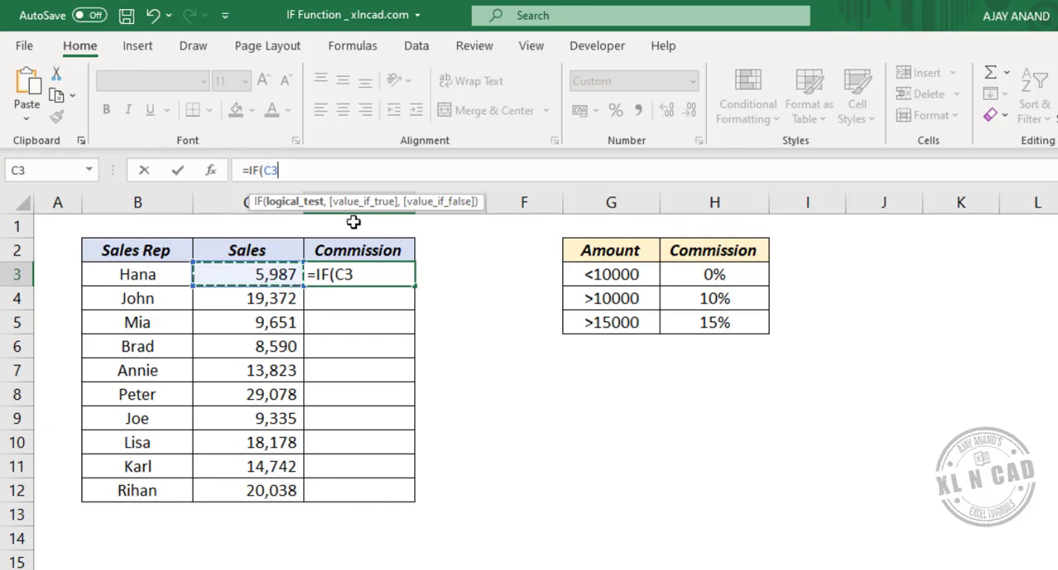
{"action": "type", "text": ">"}
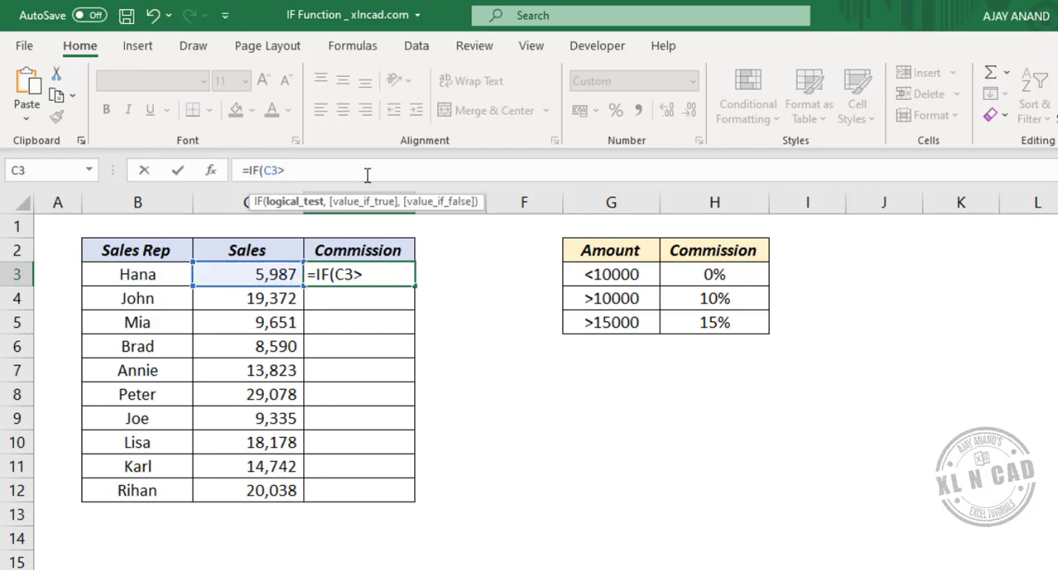
{"action": "type", "text": "15000"}
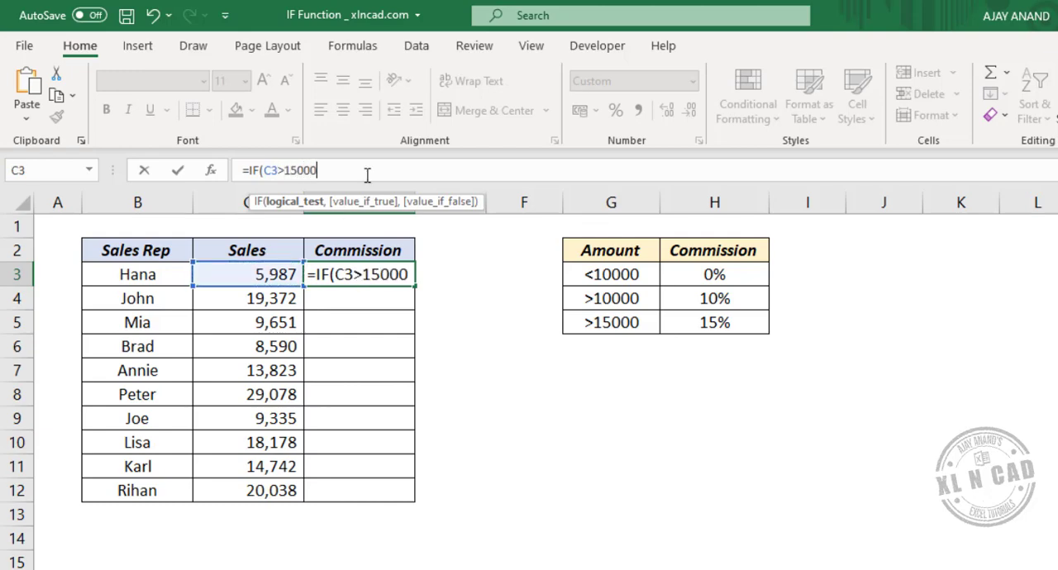
{"action": "type", "text": ","}
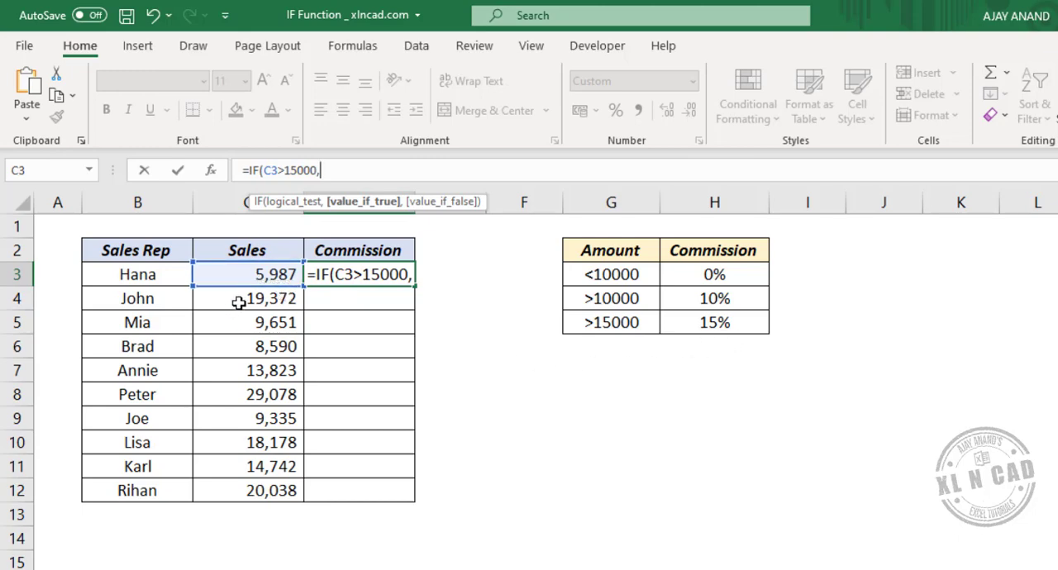
Step: Add C3*15% as the value if true in the D3 commission formula
{"action": "left_click", "coordinate": [233, 275]}
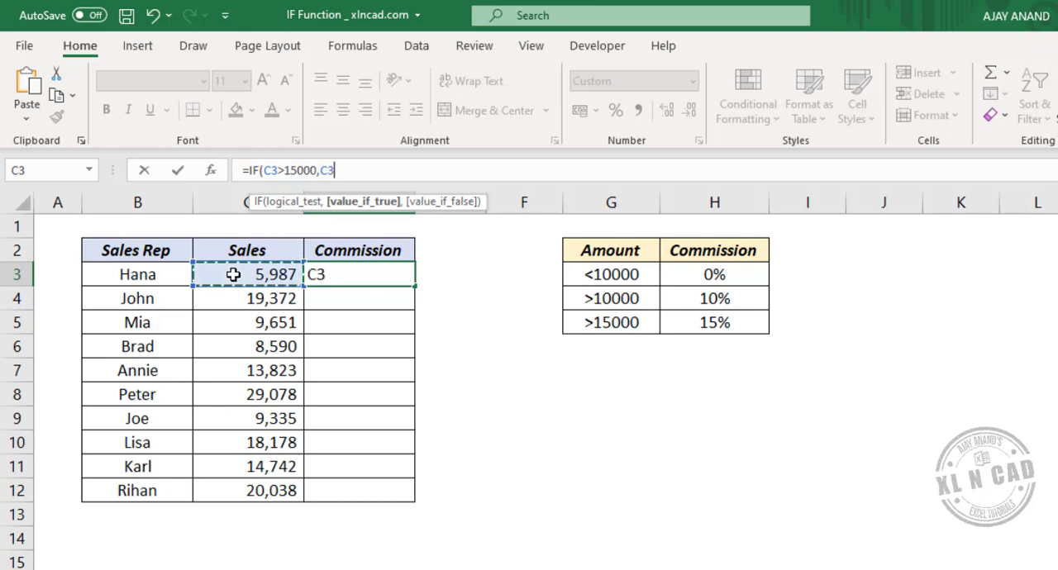
{"action": "type", "text": "*"}
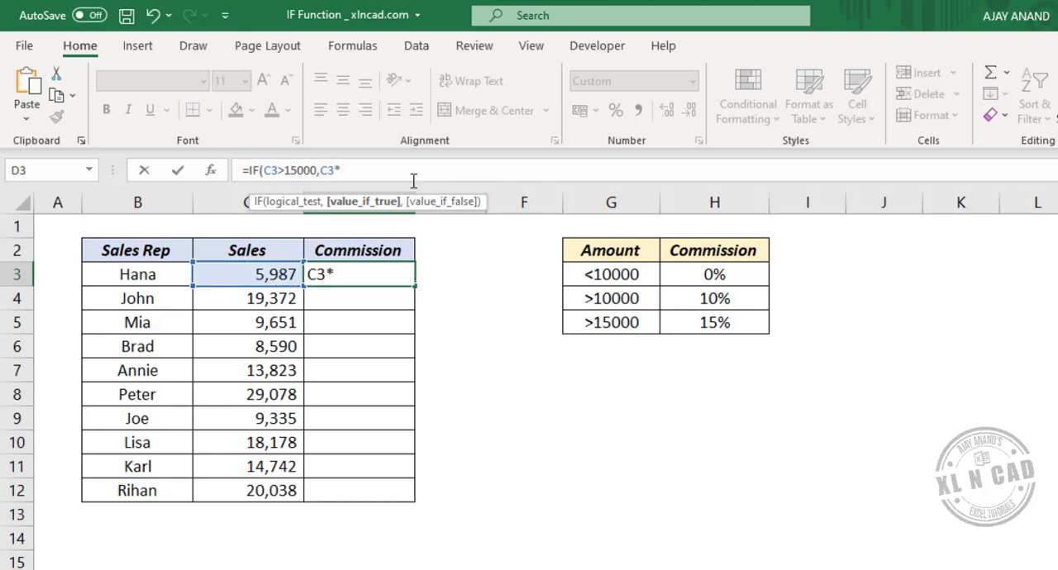
{"action": "type", "text": "15%,"}
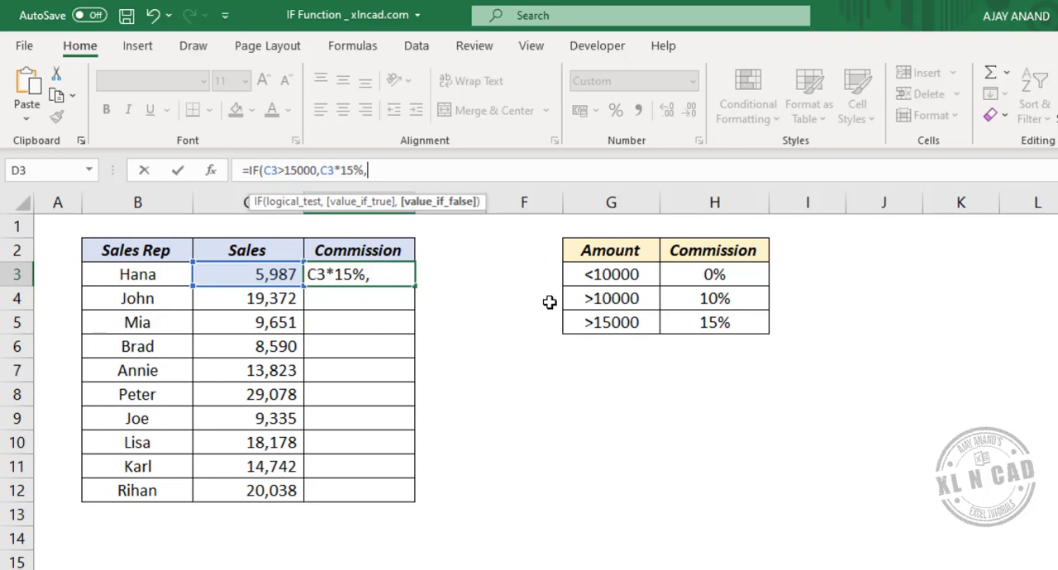
Step: Nest a second IF as the value if false in the D3 formula, with the logical test C3>10000
{"action": "type", "text": "IF"}
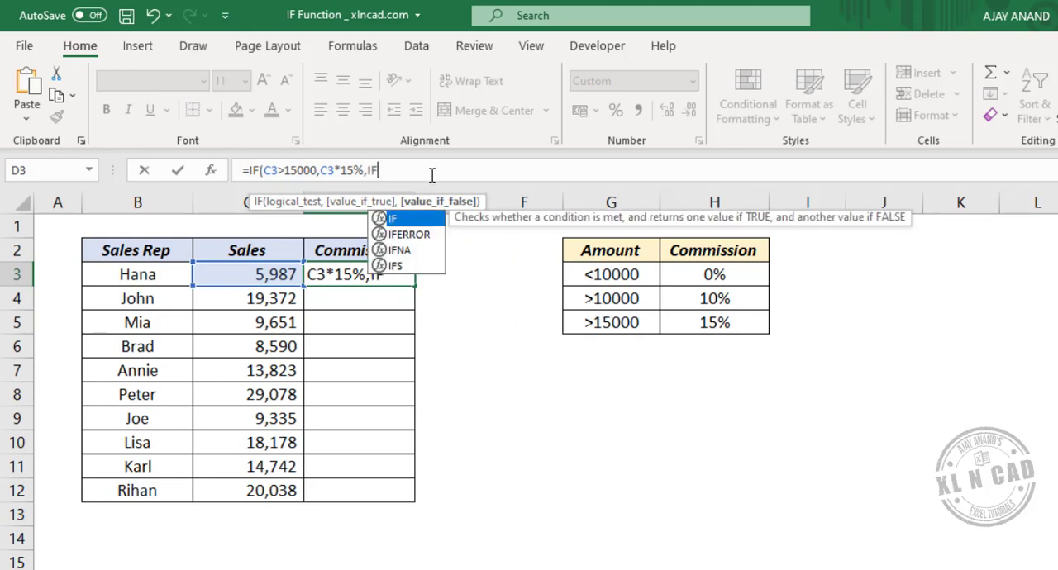
{"action": "type", "text": "("}
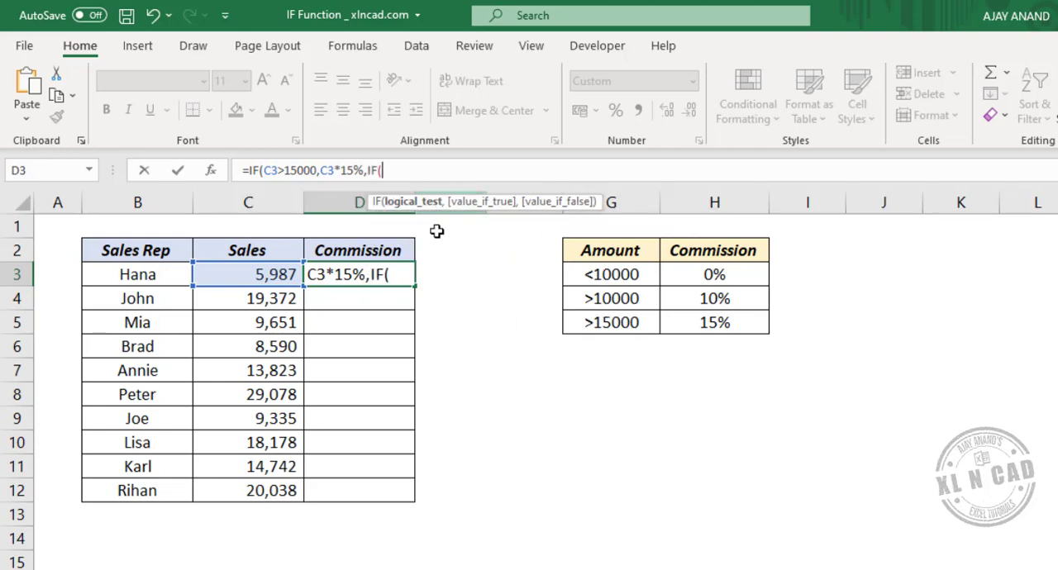
{"action": "left_click", "coordinate": [266, 275]}
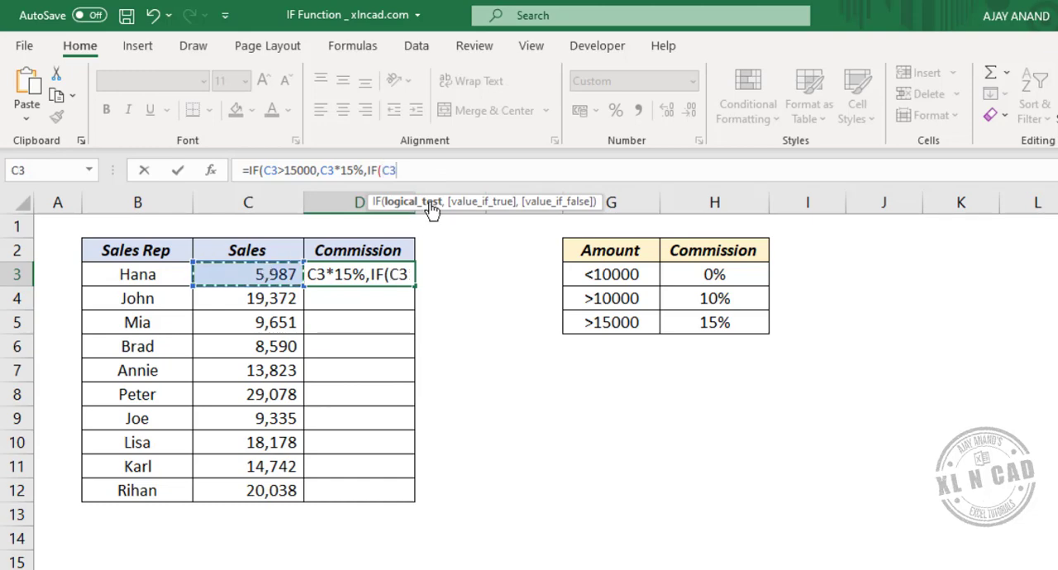
{"action": "type", "text": ">"}
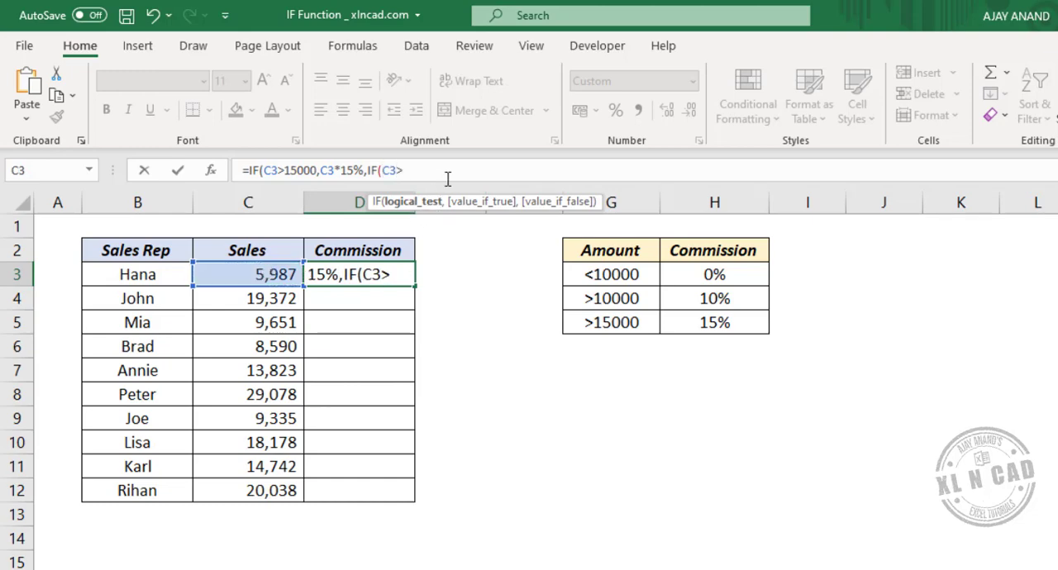
{"action": "type", "text": "10000,"}
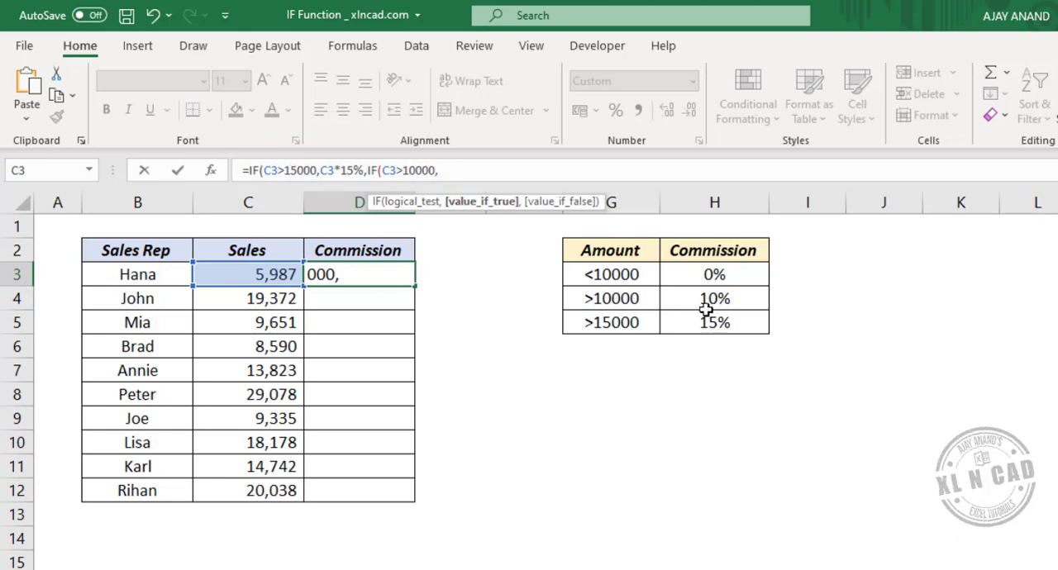
Step: Complete the nested IF in D3 with C3*10% if true and 0 if false, and enter the formula
{"action": "left_click", "coordinate": [233, 275]}
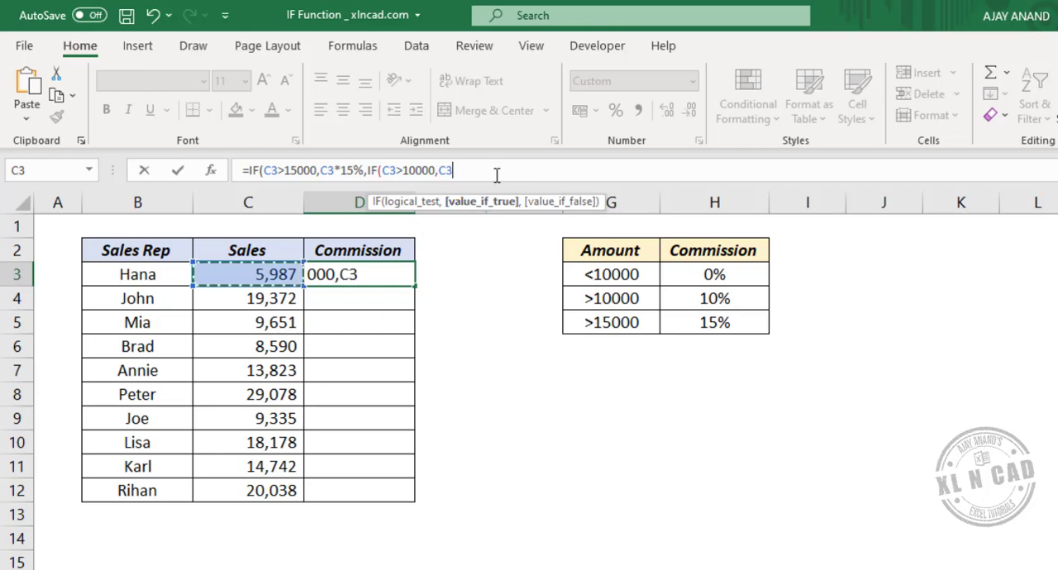
{"action": "type", "text": "*10"}
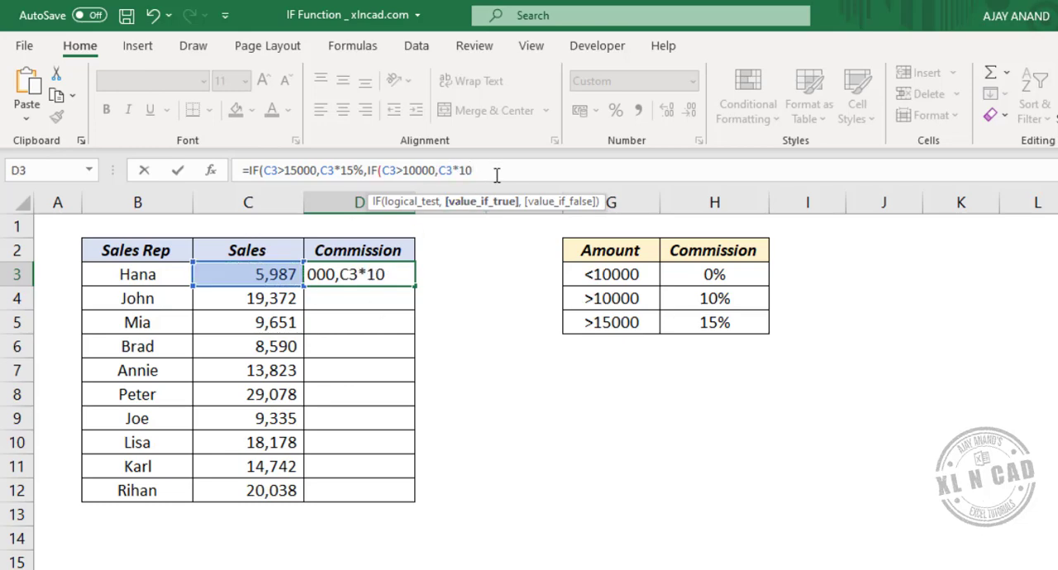
{"action": "type", "text": "%,0"}
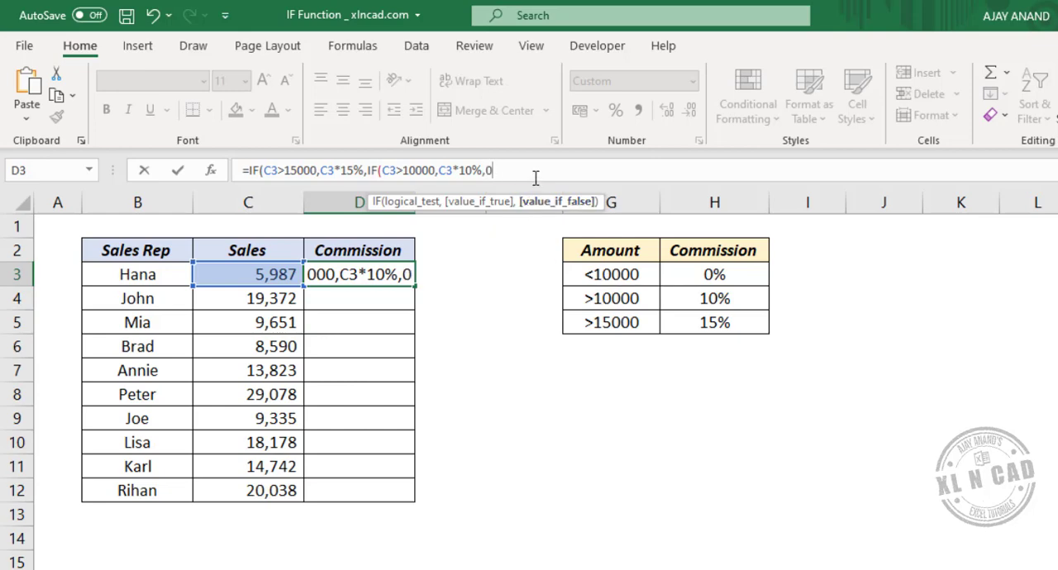
{"action": "type", "text": "))"}
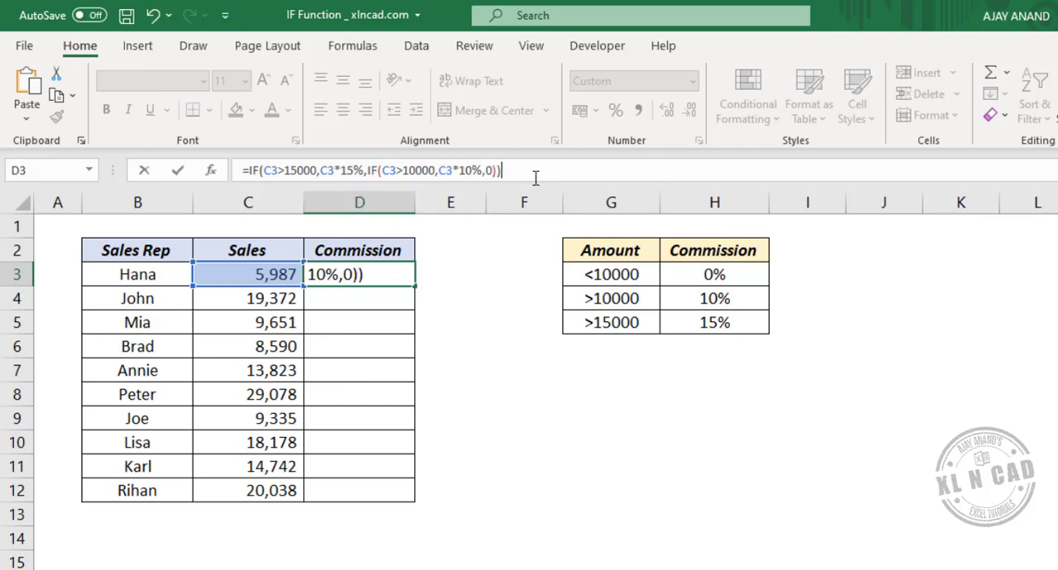
{"action": "key", "text": "Return"}
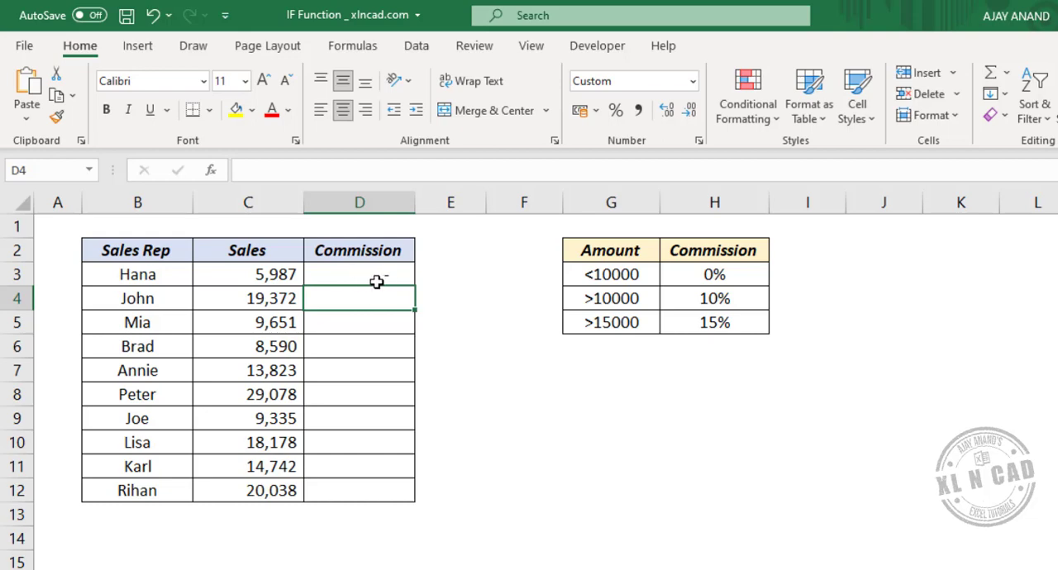
Step: Change the sales amount in C3 to 11111 to test the 10% commission tier
{"action": "left_click", "coordinate": [255, 274]}
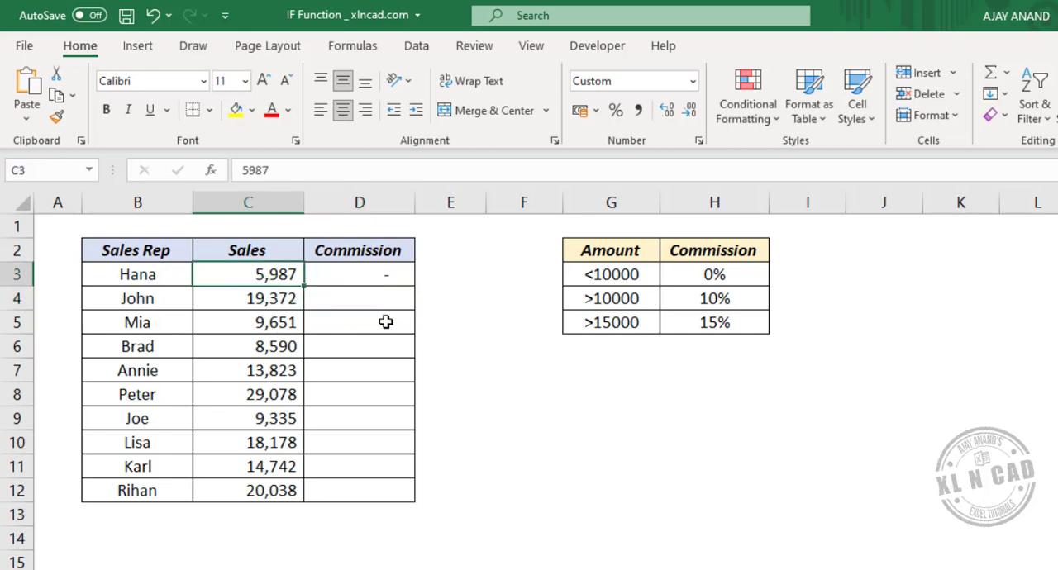
{"action": "key", "text": "F2"}
{"action": "key", "text": "BackSpace"}
{"action": "key", "text": "BackSpace"}
{"action": "key", "text": "BackSpace"}
{"action": "key", "text": "BackSpace"}
{"action": "type", "text": "11"}
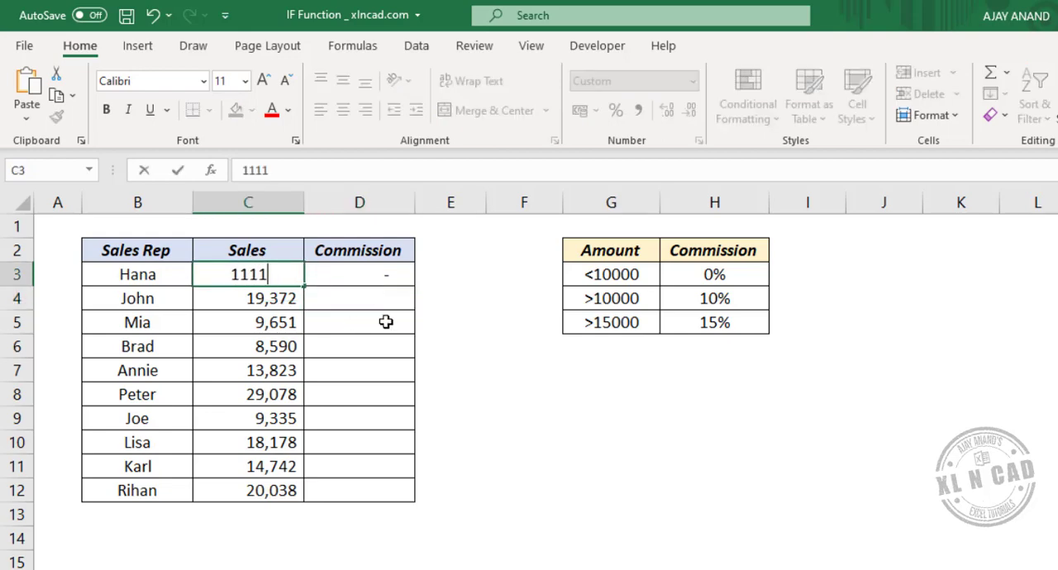
{"action": "type", "text": ",111"}
{"action": "key", "text": "Return"}
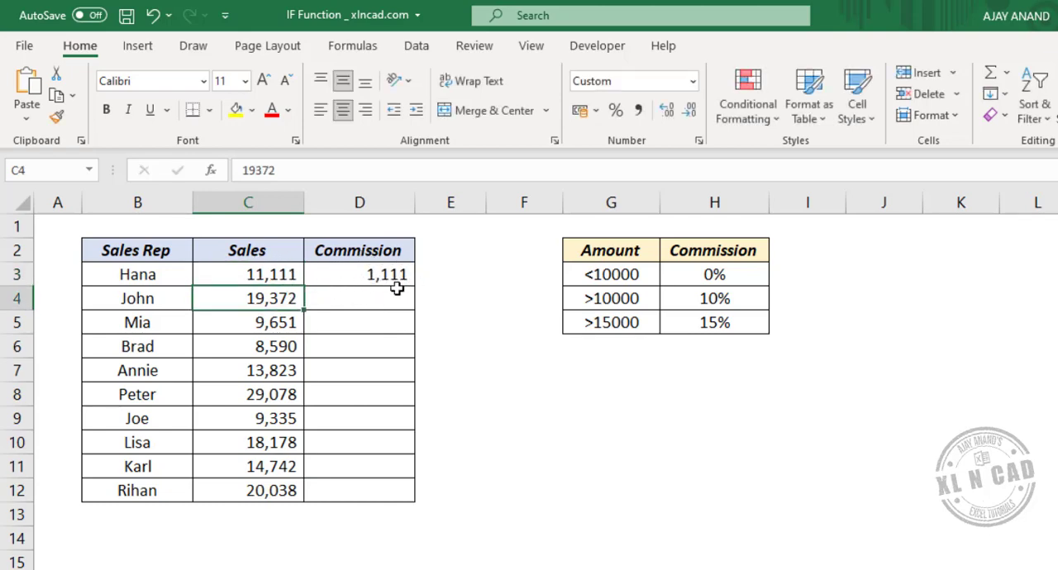
Step: Set the sales amount in C3 to 17171 to test the 15% commission tier
{"action": "left_click", "coordinate": [243, 271]}
{"action": "type", "text": "17171"}
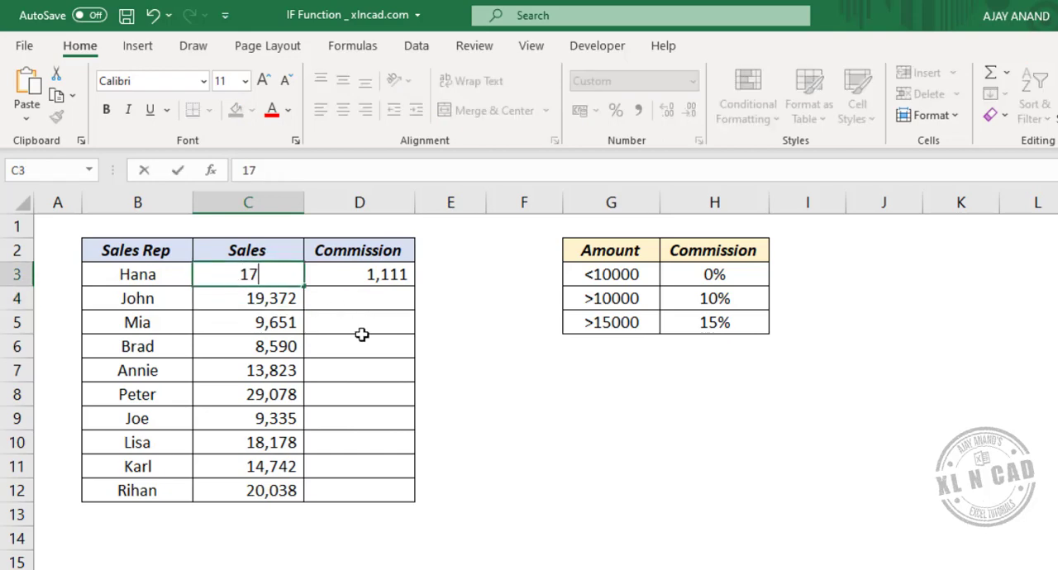
{"action": "key", "text": "Return"}
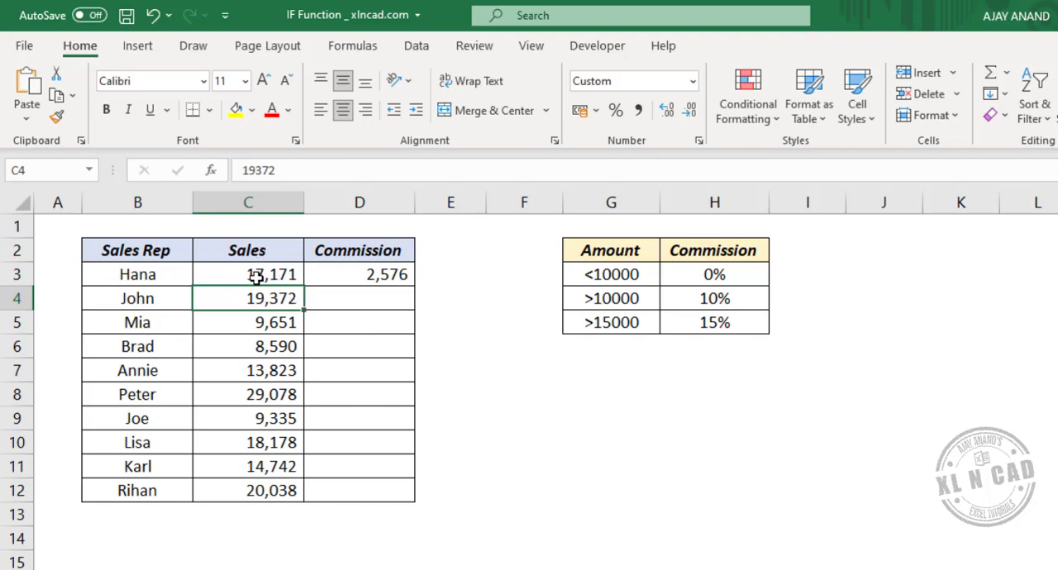
Step: Copy the commission formula from D3 down to D12
{"action": "left_click", "coordinate": [370, 275]}
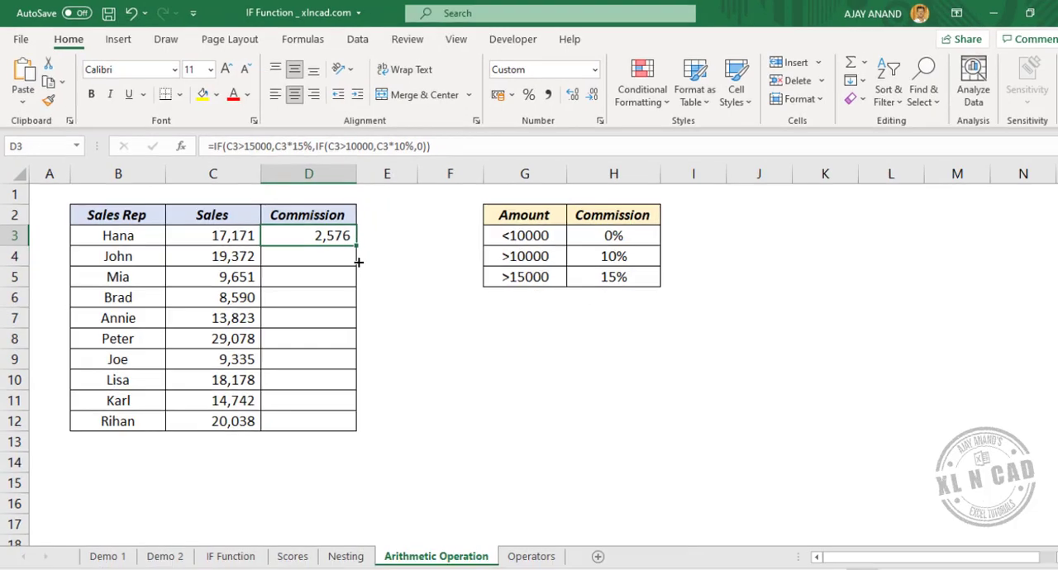
{"action": "left_click_drag", "start_coordinate": [359, 262], "coordinate": [359, 429]}
{"action": "left_click", "coordinate": [237, 314]}
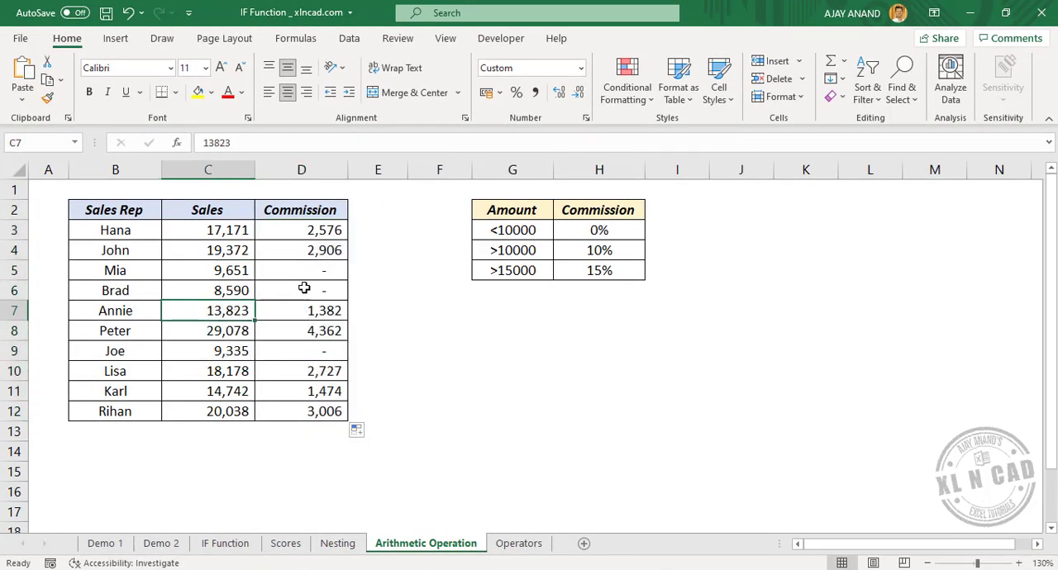
Step: Review the comparison operators in B3 to B8 on the Operators sheet, including their meanings and examples
{"action": "left_click", "coordinate": [516, 542]}
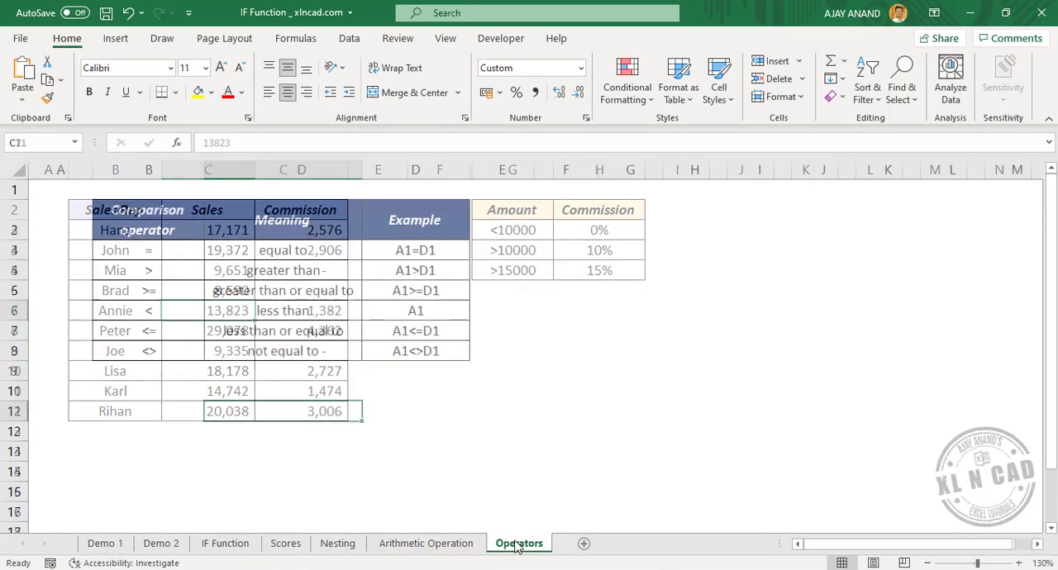
{"action": "left_click", "coordinate": [177, 273]}
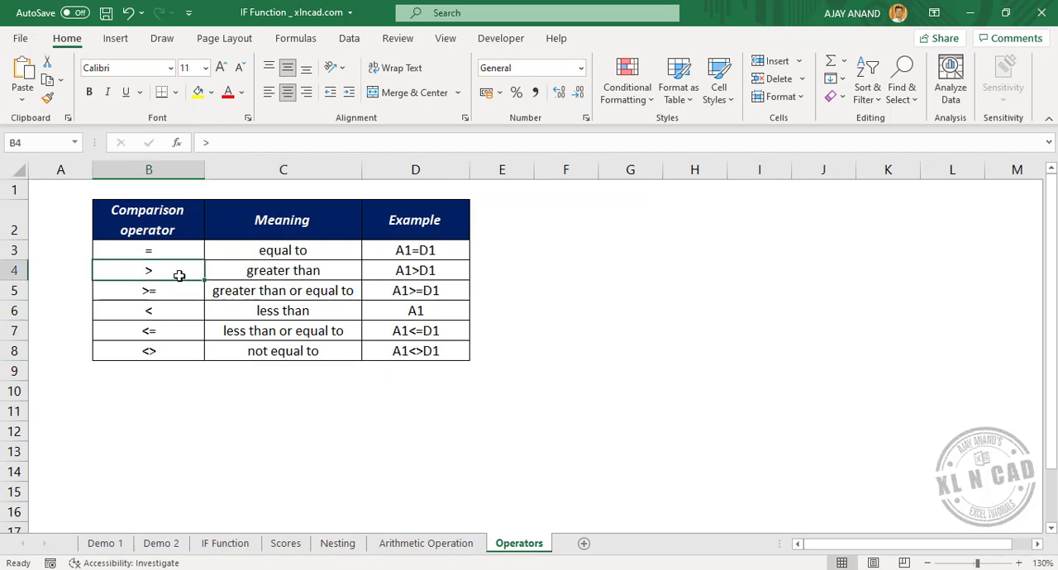
{"action": "left_click", "coordinate": [177, 310]}
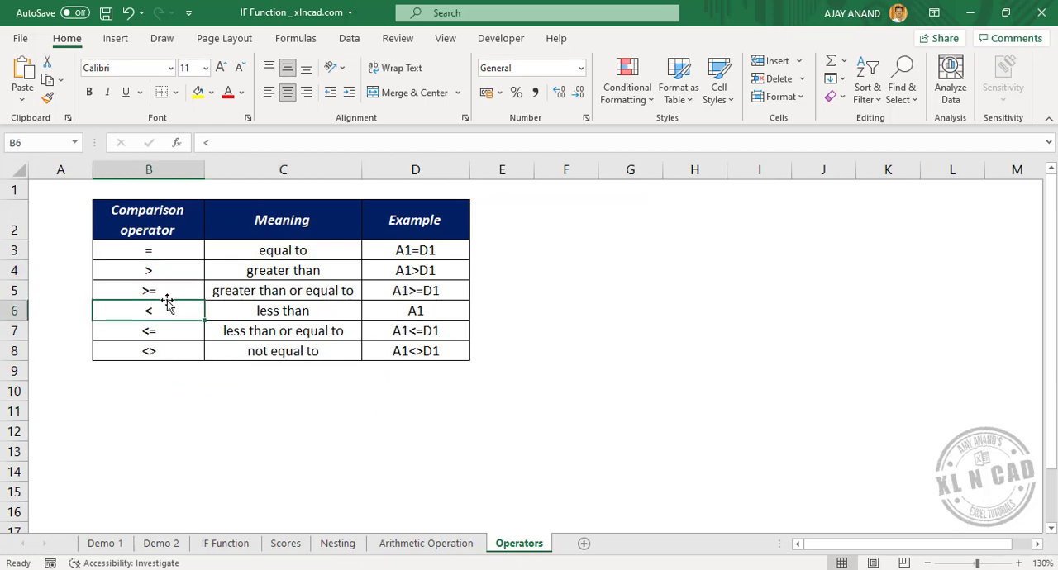
{"action": "left_click", "coordinate": [179, 254]}
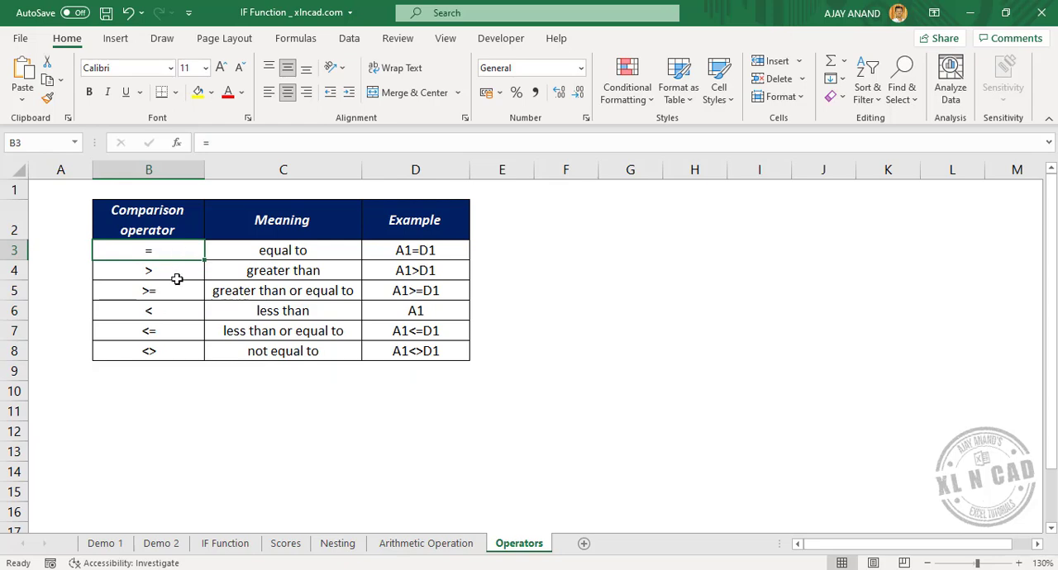
{"action": "left_click", "coordinate": [171, 288]}
{"action": "left_click", "coordinate": [180, 329]}
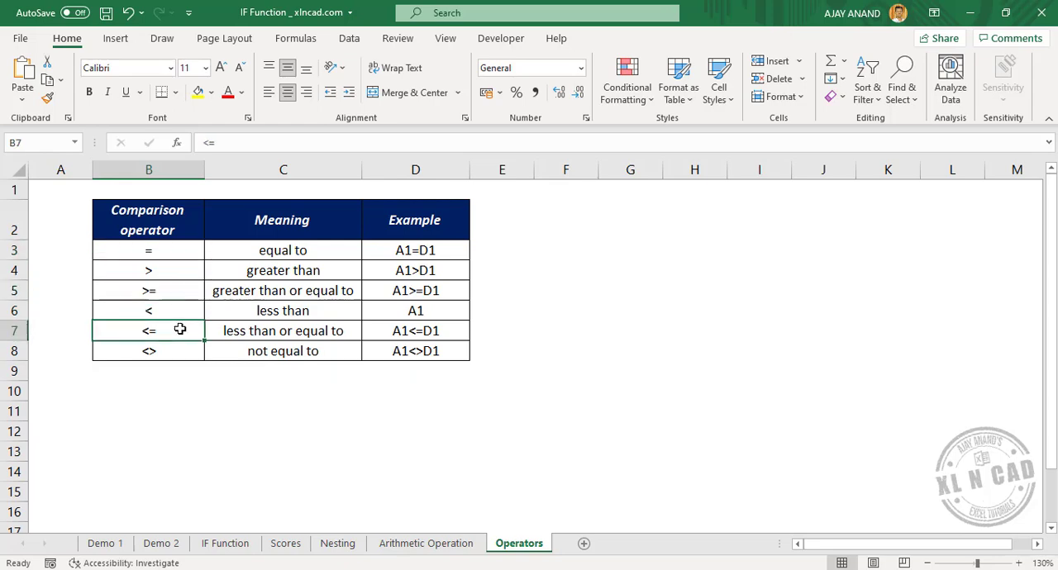
{"action": "left_click", "coordinate": [178, 355]}
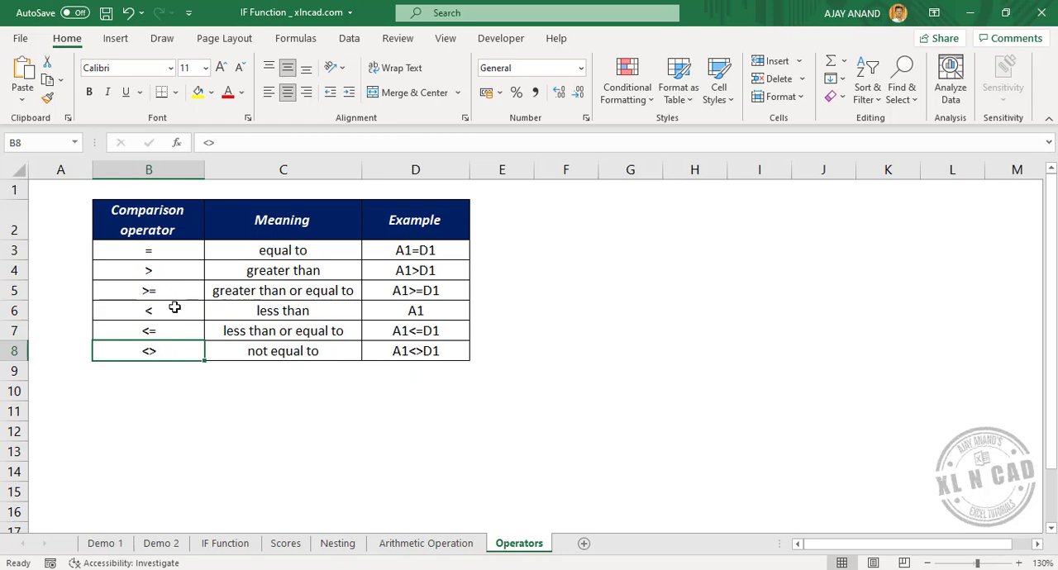
Step: Examine the example expressions for each comparison operator in D3 to D8 on the Operators sheet
{"action": "left_click", "coordinate": [445, 250]}
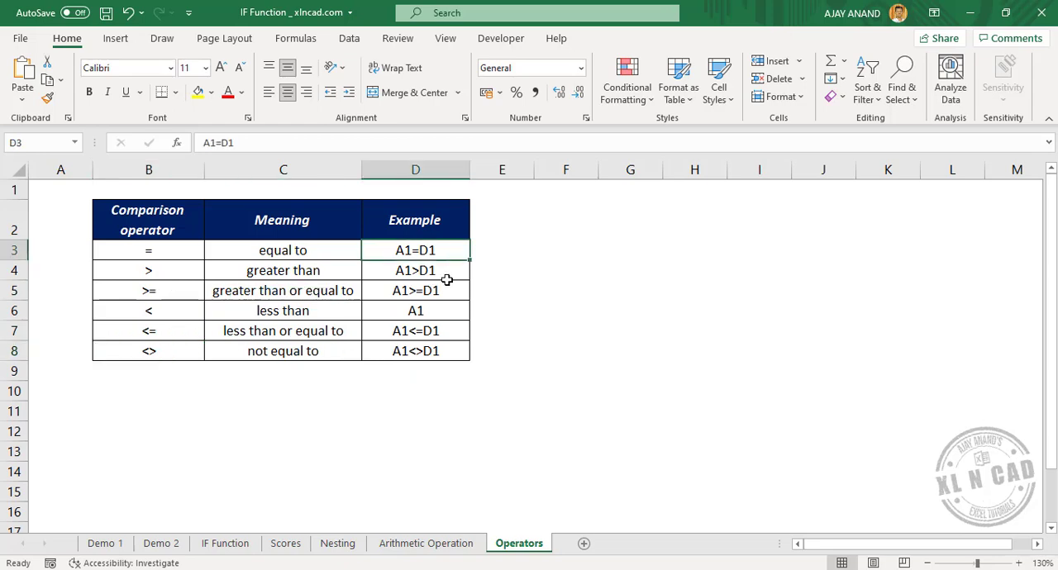
{"action": "left_click", "coordinate": [446, 276]}
{"action": "left_click", "coordinate": [447, 295]}
{"action": "left_click", "coordinate": [448, 315]}
{"action": "left_click", "coordinate": [451, 335]}
{"action": "left_click", "coordinate": [453, 356]}
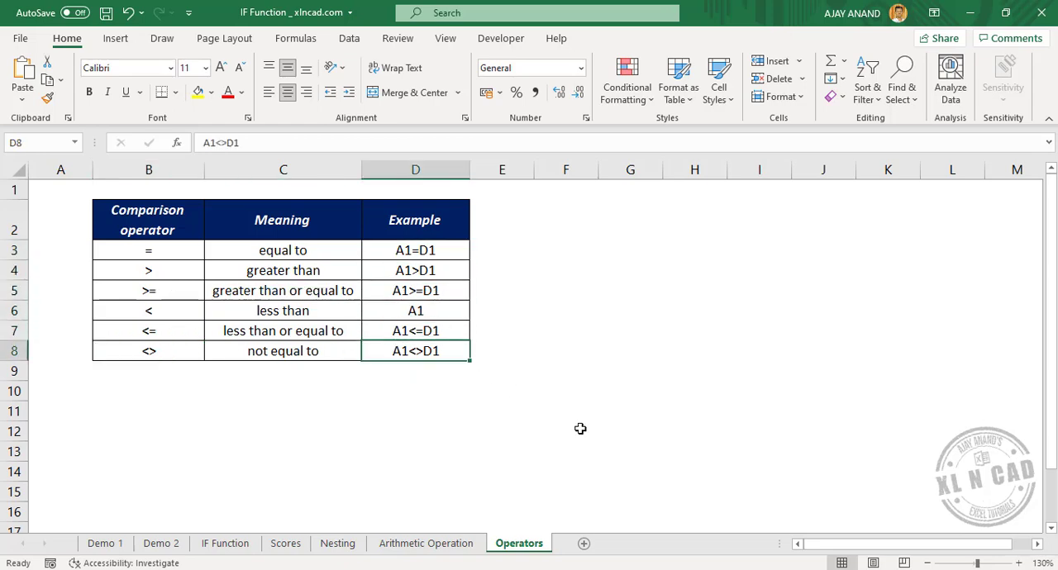
Step: Enter a FORMULATEXT formula in D14 of the Arithmetic Operation sheet that references the commission formula in D12
{"action": "left_click", "coordinate": [392, 544]}
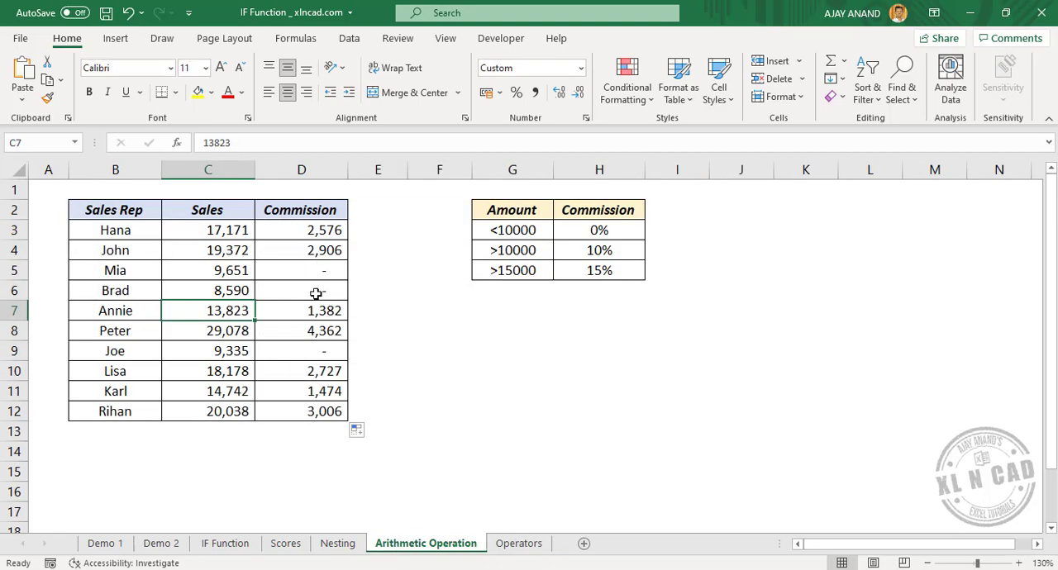
{"action": "left_click", "coordinate": [300, 449]}
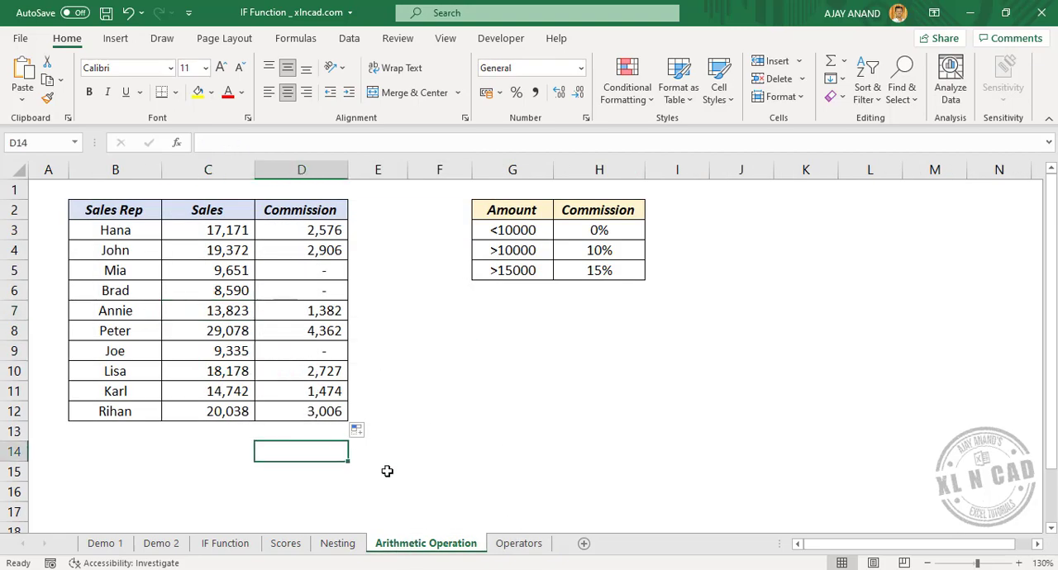
{"action": "type", "text": "=FOR"}
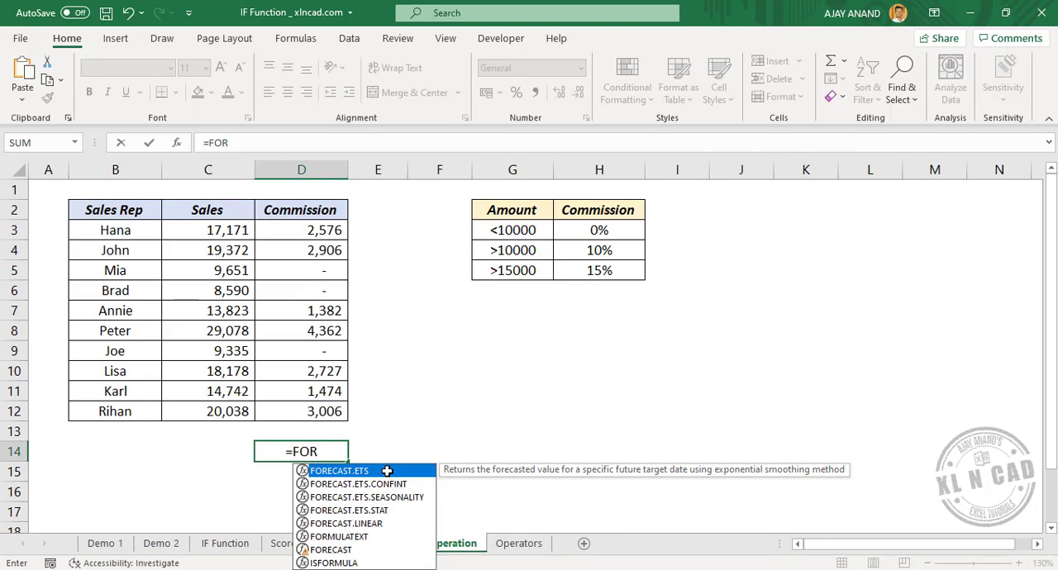
{"action": "key", "text": "Down"}
{"action": "key", "text": "Down"}
{"action": "key", "text": "Down"}
{"action": "key", "text": "Down"}
{"action": "key", "text": "Down"}
{"action": "key", "text": "Tab"}
{"action": "key", "text": "Up"}
{"action": "key", "text": "Up"}
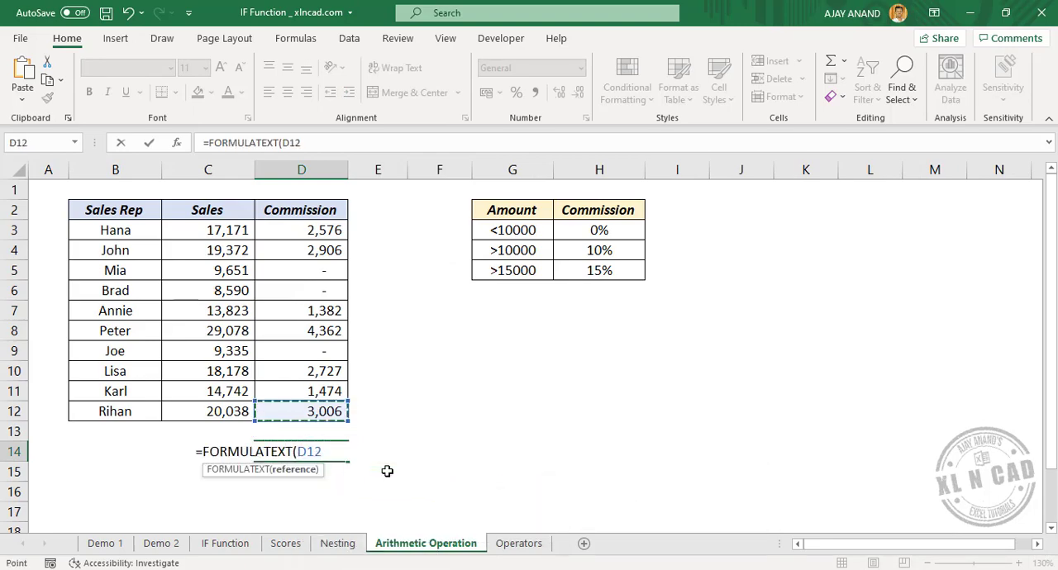
{"action": "key", "text": "Return"}
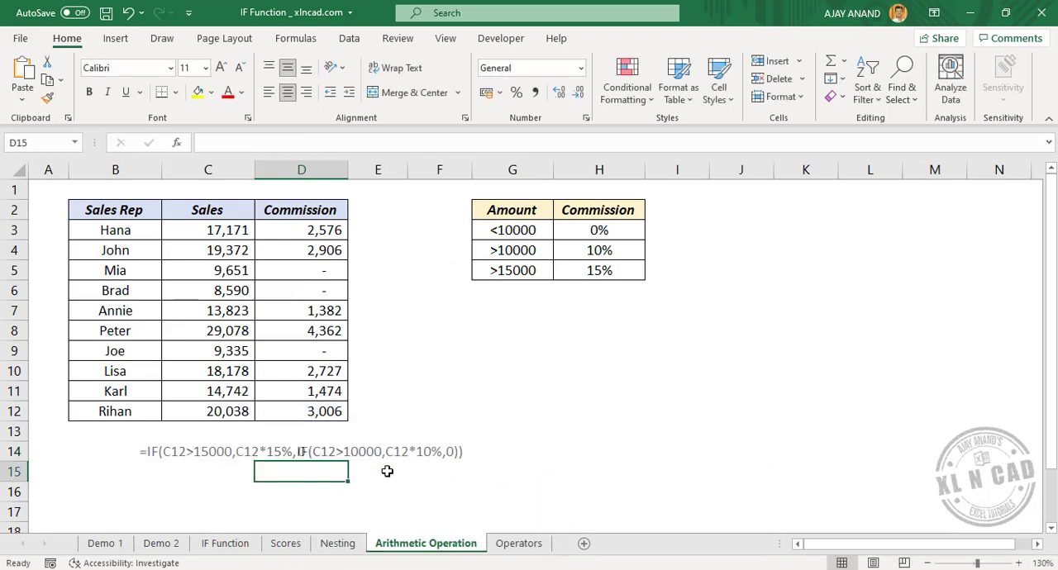
Step: Enter a FORMULATEXT formula in D14 of the Nesting sheet that references the nested IF grading formula in D12
{"action": "left_click", "coordinate": [339, 543]}
{"action": "left_click", "coordinate": [280, 453]}
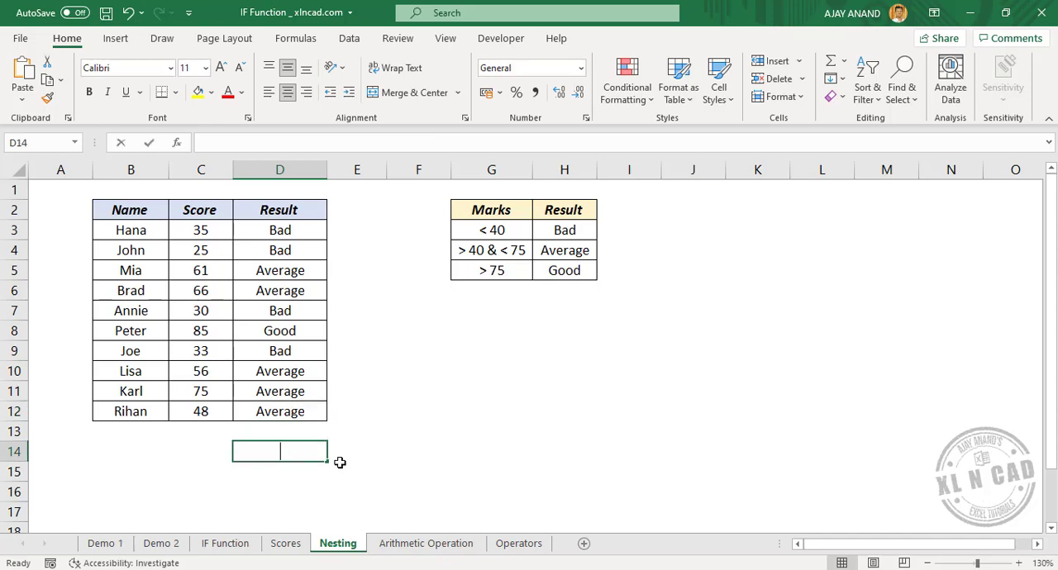
{"action": "type", "text": "=FOR"}
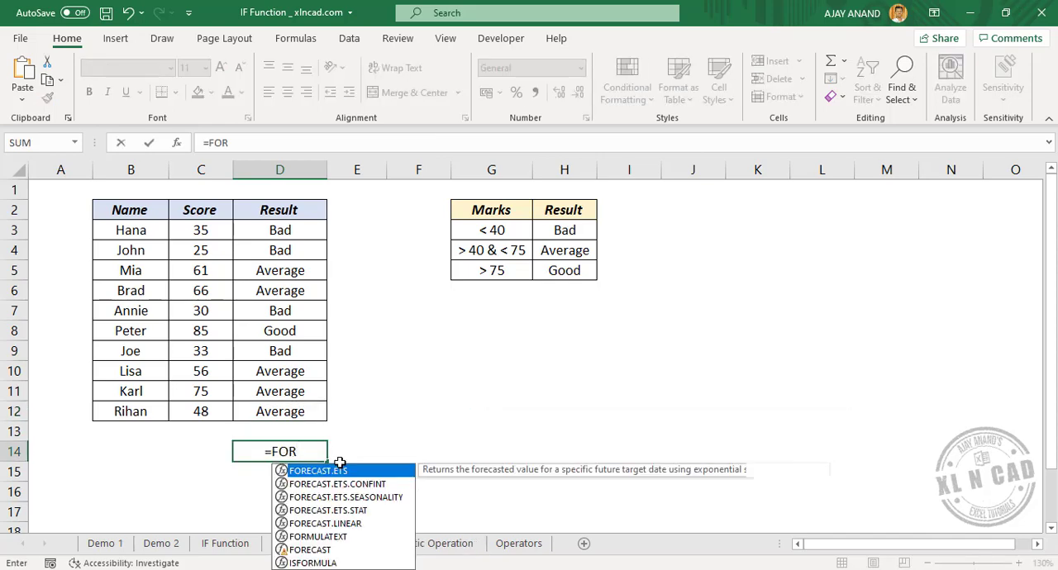
{"action": "key", "text": "Down"}
{"action": "key", "text": "Down"}
{"action": "key", "text": "Down"}
{"action": "key", "text": "Down"}
{"action": "key", "text": "Down"}
{"action": "key", "text": "Tab"}
{"action": "key", "text": "Up"}
{"action": "key", "text": "Up"}
{"action": "key", "text": "Return"}
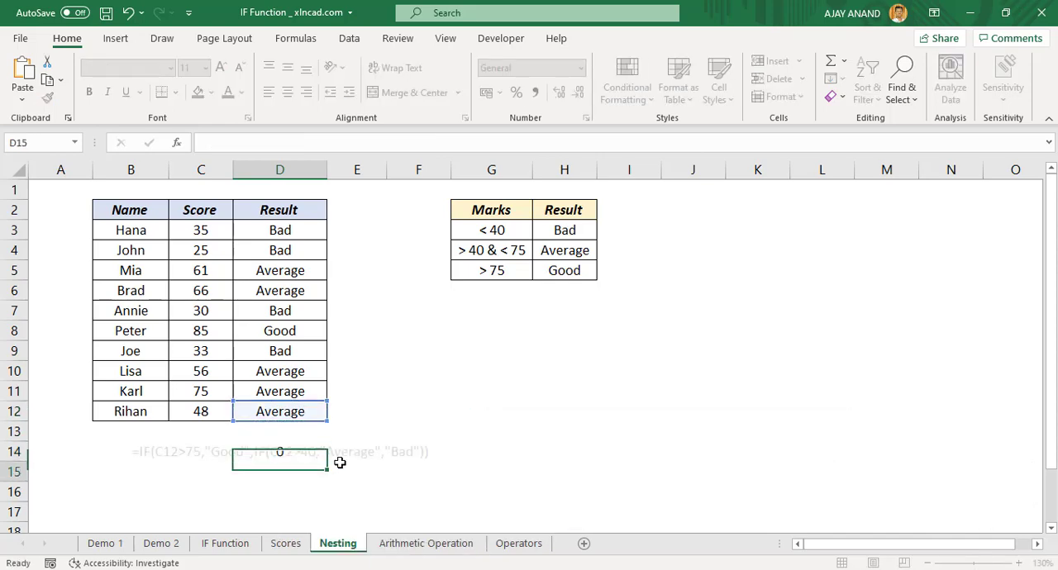